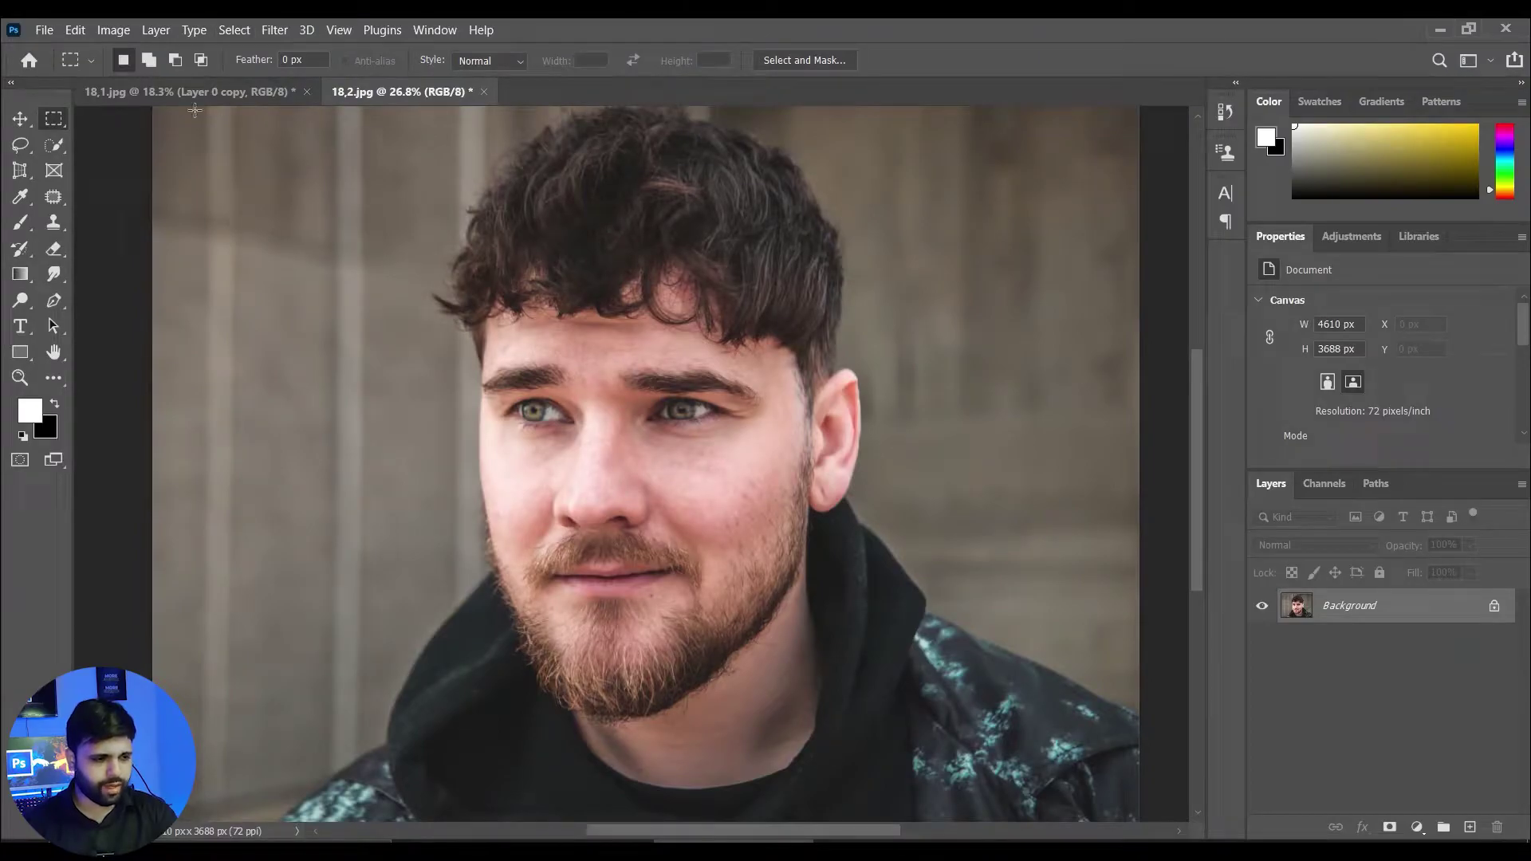
- Compare both portraits, then return to 18_2.jpg with the Lasso tool active
{"action": "left_click", "coordinate": [191, 92]}
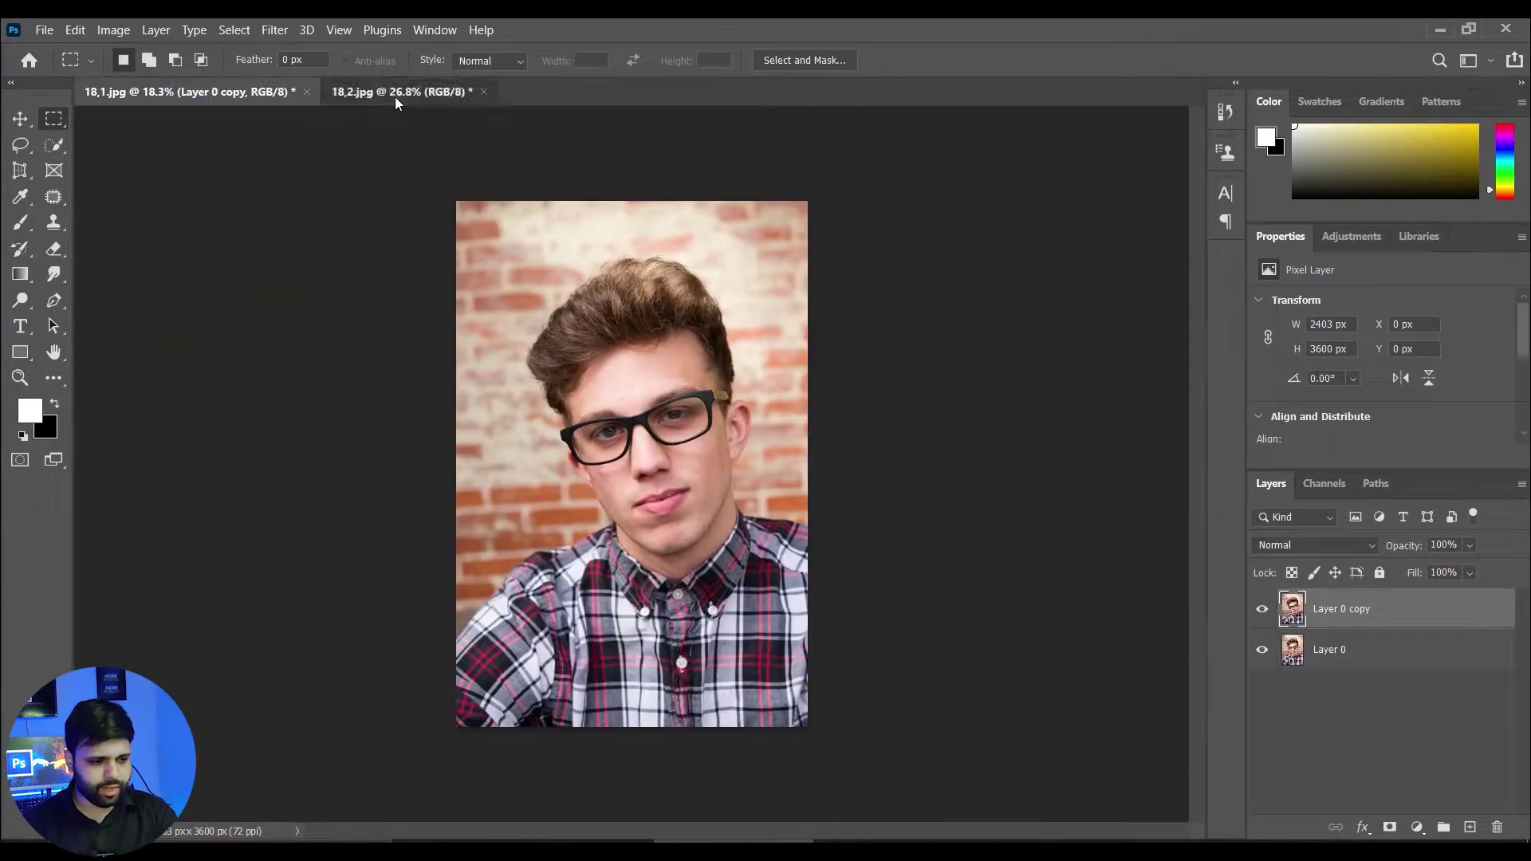
{"action": "left_click", "coordinate": [394, 97]}
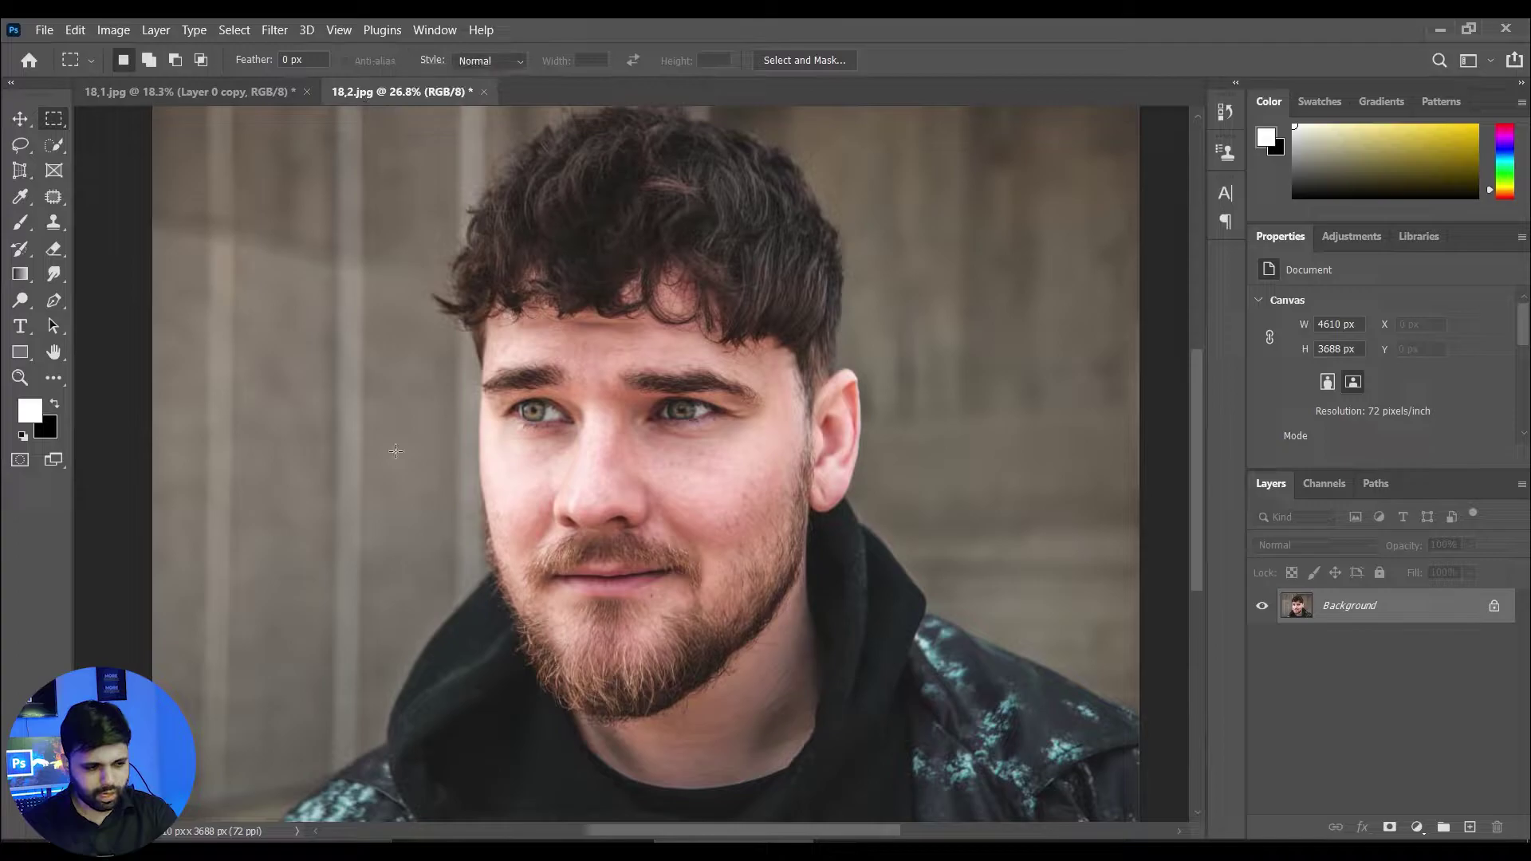
{"action": "left_click", "coordinate": [20, 144]}
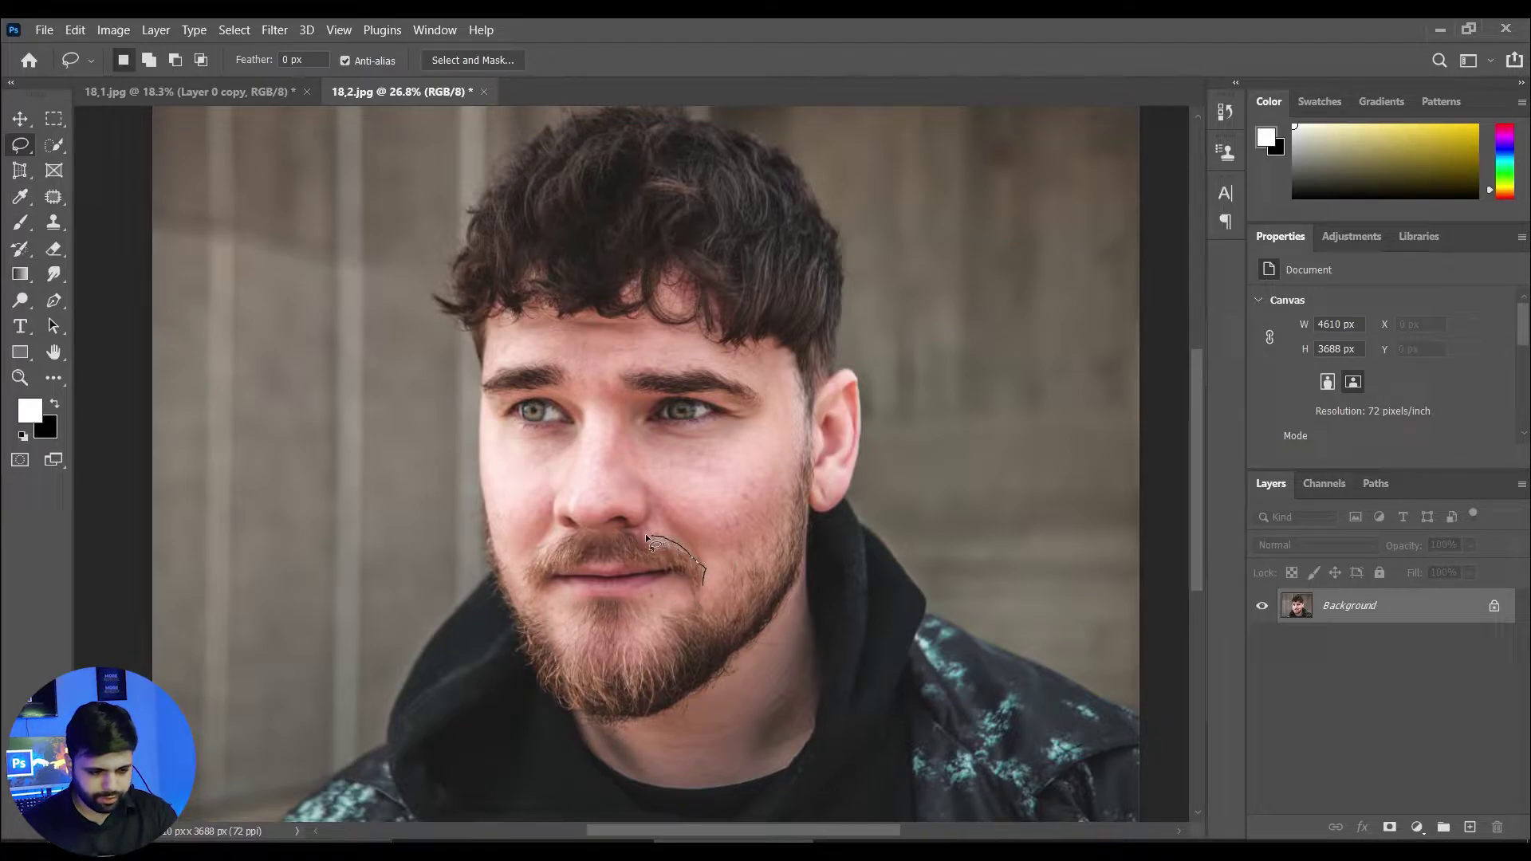
- Lasso the moustache, Shift-add the chin beard to the selection, and go to 18_1.jpg
{"action": "left_click_drag", "start_coordinate": [549, 541], "coordinate": [517, 574]}
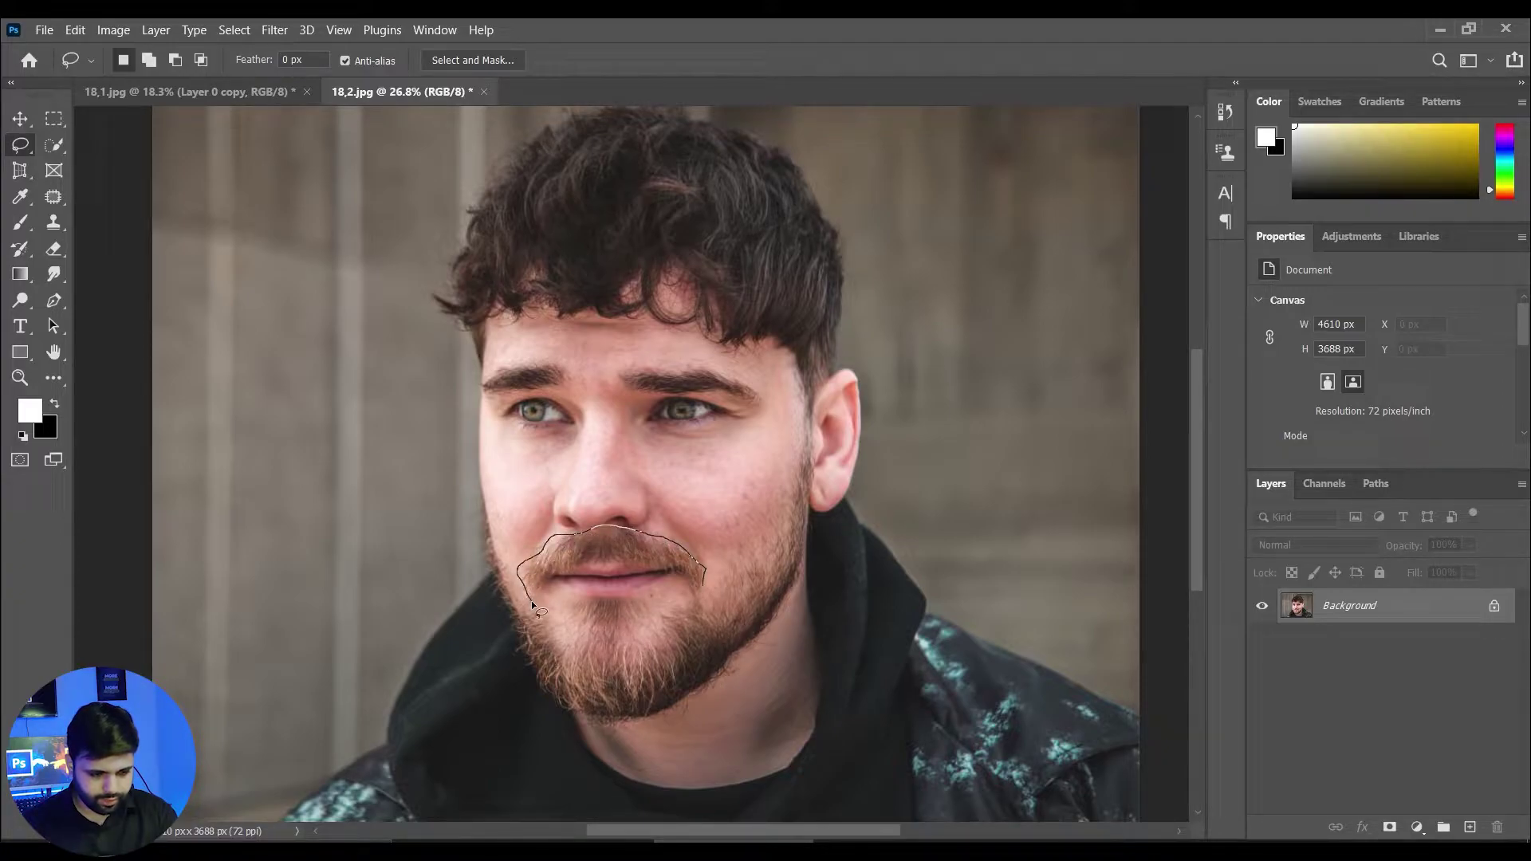
{"action": "left_click_drag", "start_coordinate": [557, 580], "coordinate": [676, 574]}
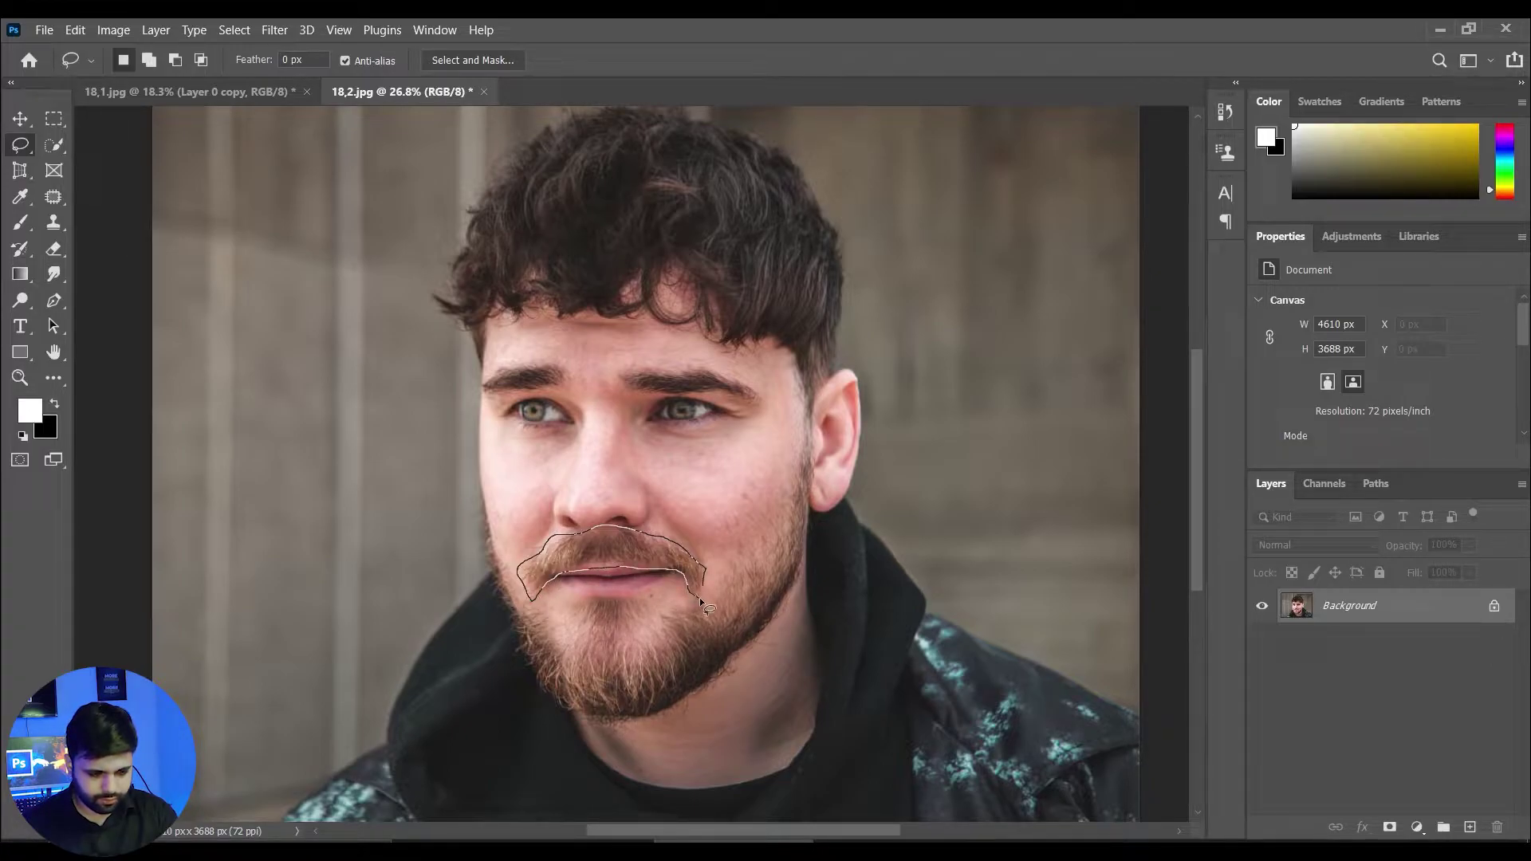
{"action": "left_click_drag", "start_coordinate": [705, 595], "coordinate": [703, 597]}
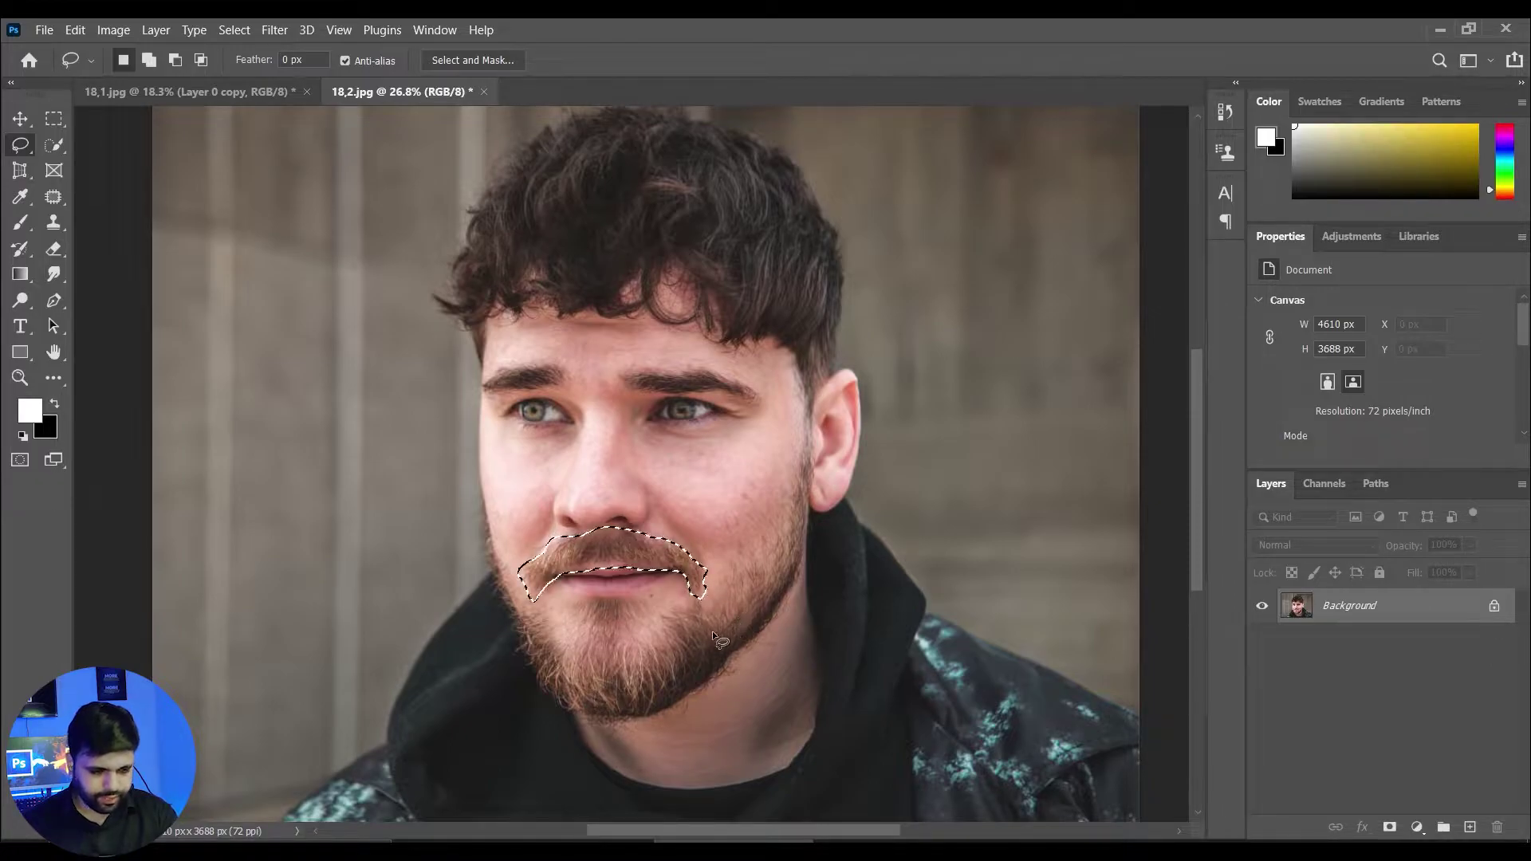
{"action": "key", "text": "shift"}
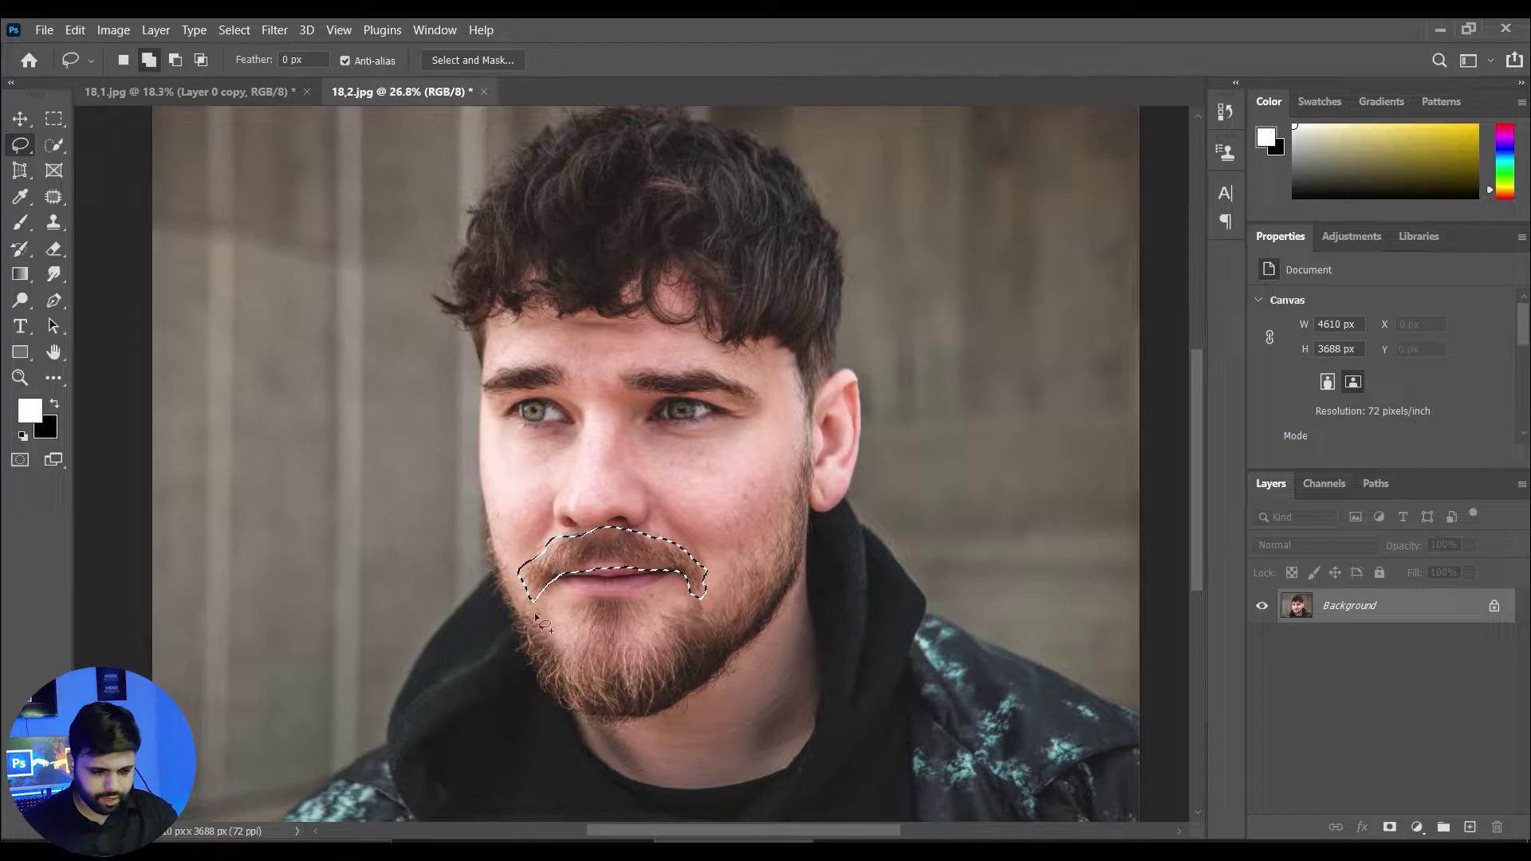
{"action": "left_click_drag", "start_coordinate": [518, 614], "coordinate": [599, 649]}
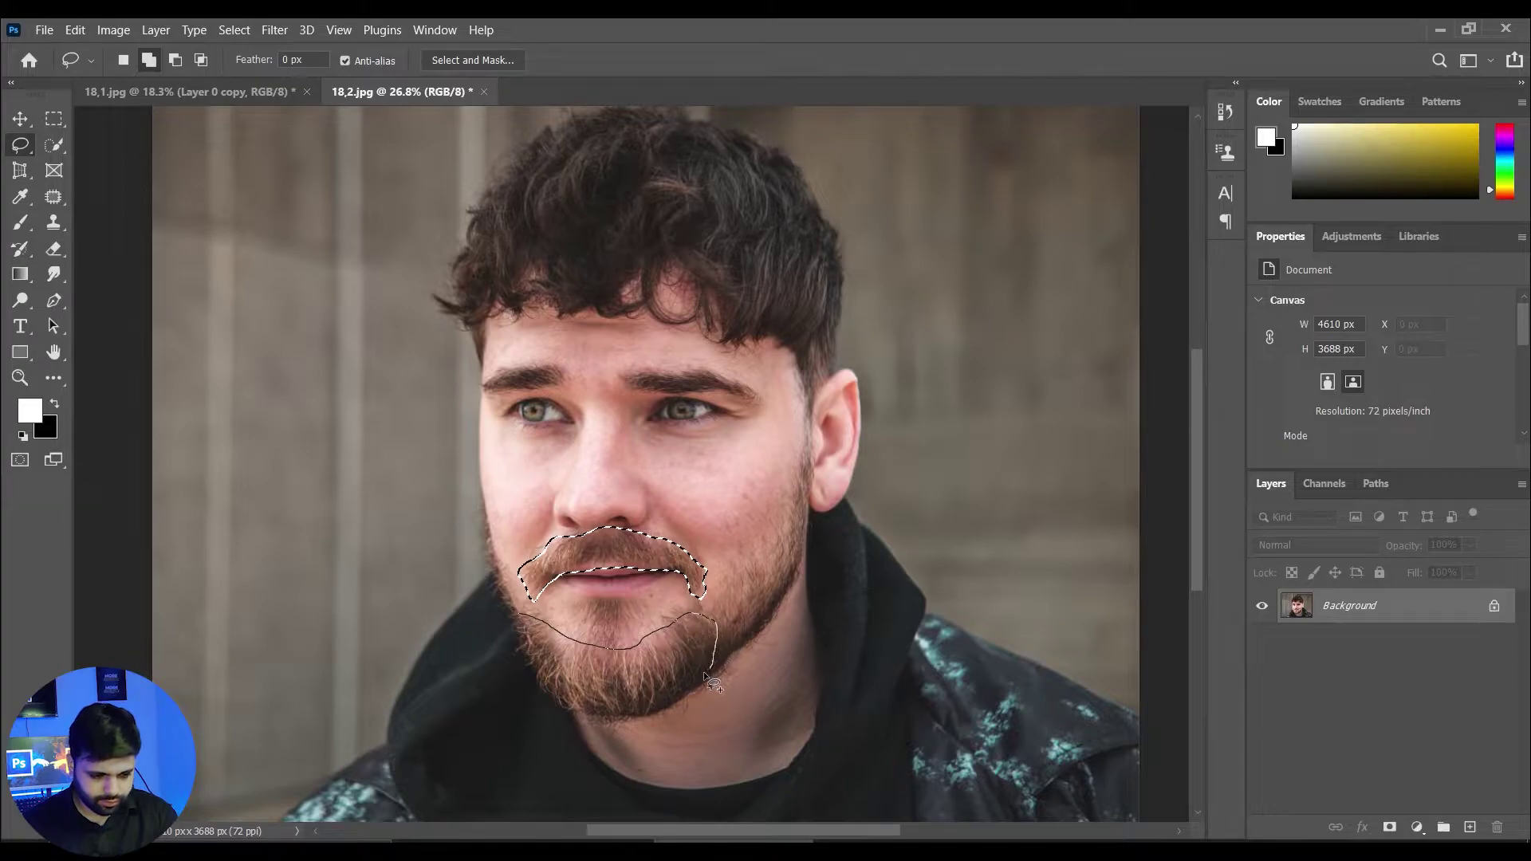
{"action": "left_click_drag", "start_coordinate": [566, 707], "coordinate": [525, 614]}
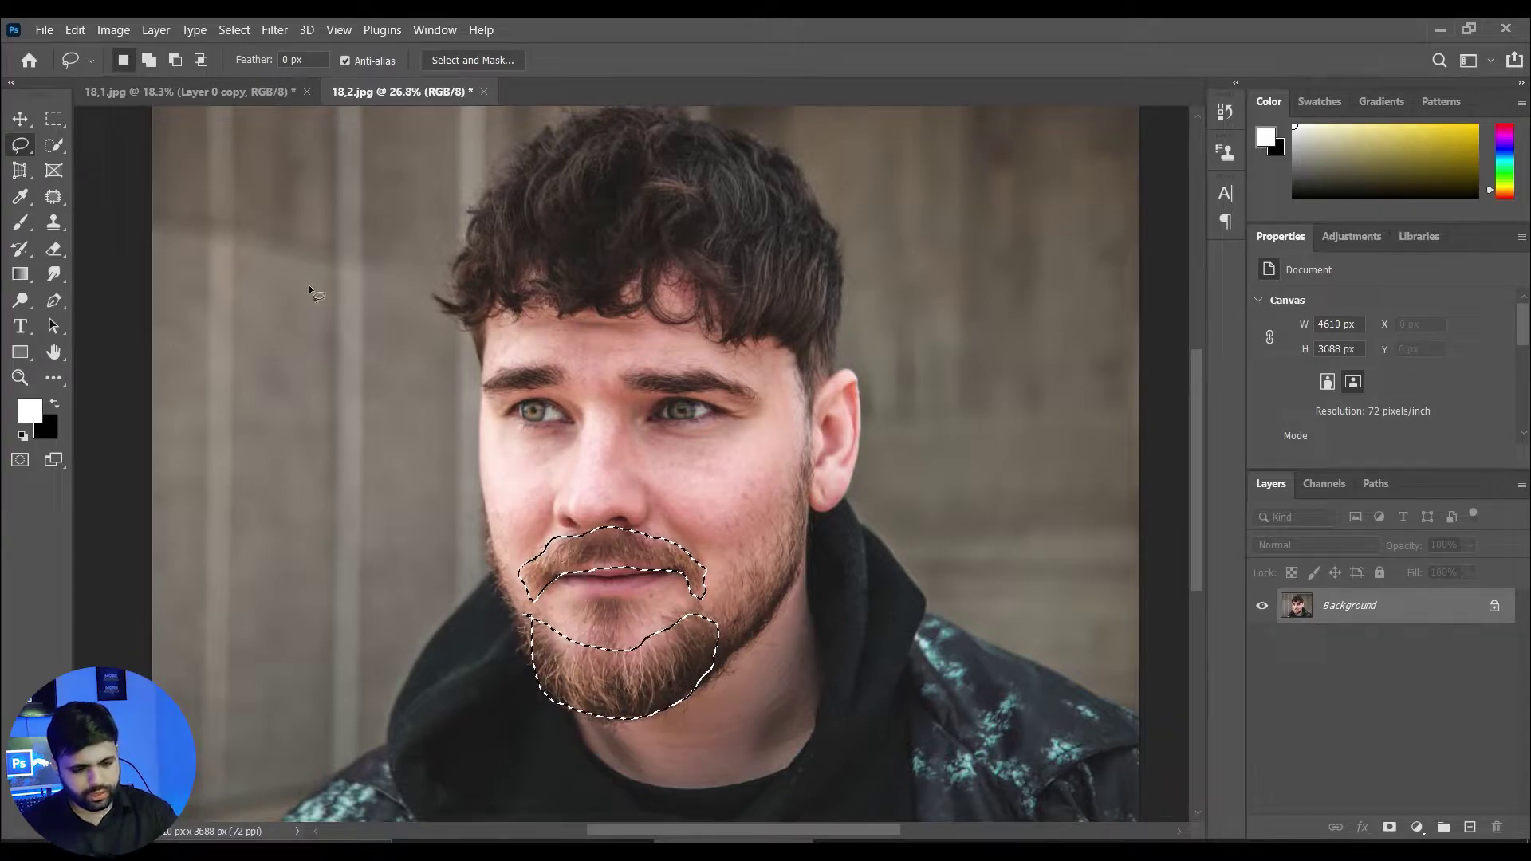
{"action": "left_click", "coordinate": [187, 92]}
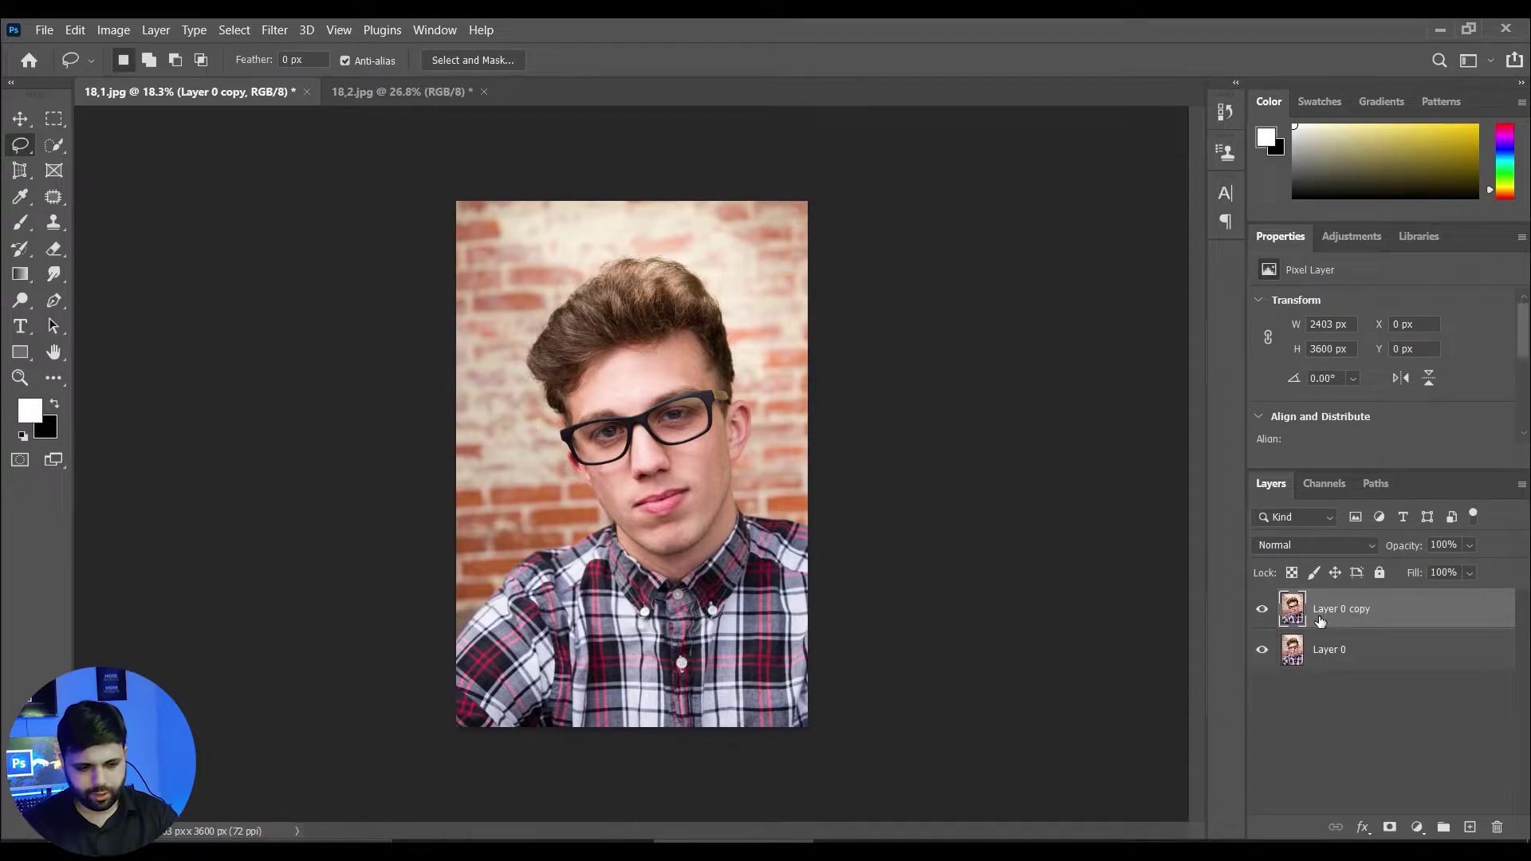
- Paste the beard as Layer 1, scaled to 55.29% and rotated -9.98° over mouth and chin
{"action": "key", "text": "ctrl+v"}
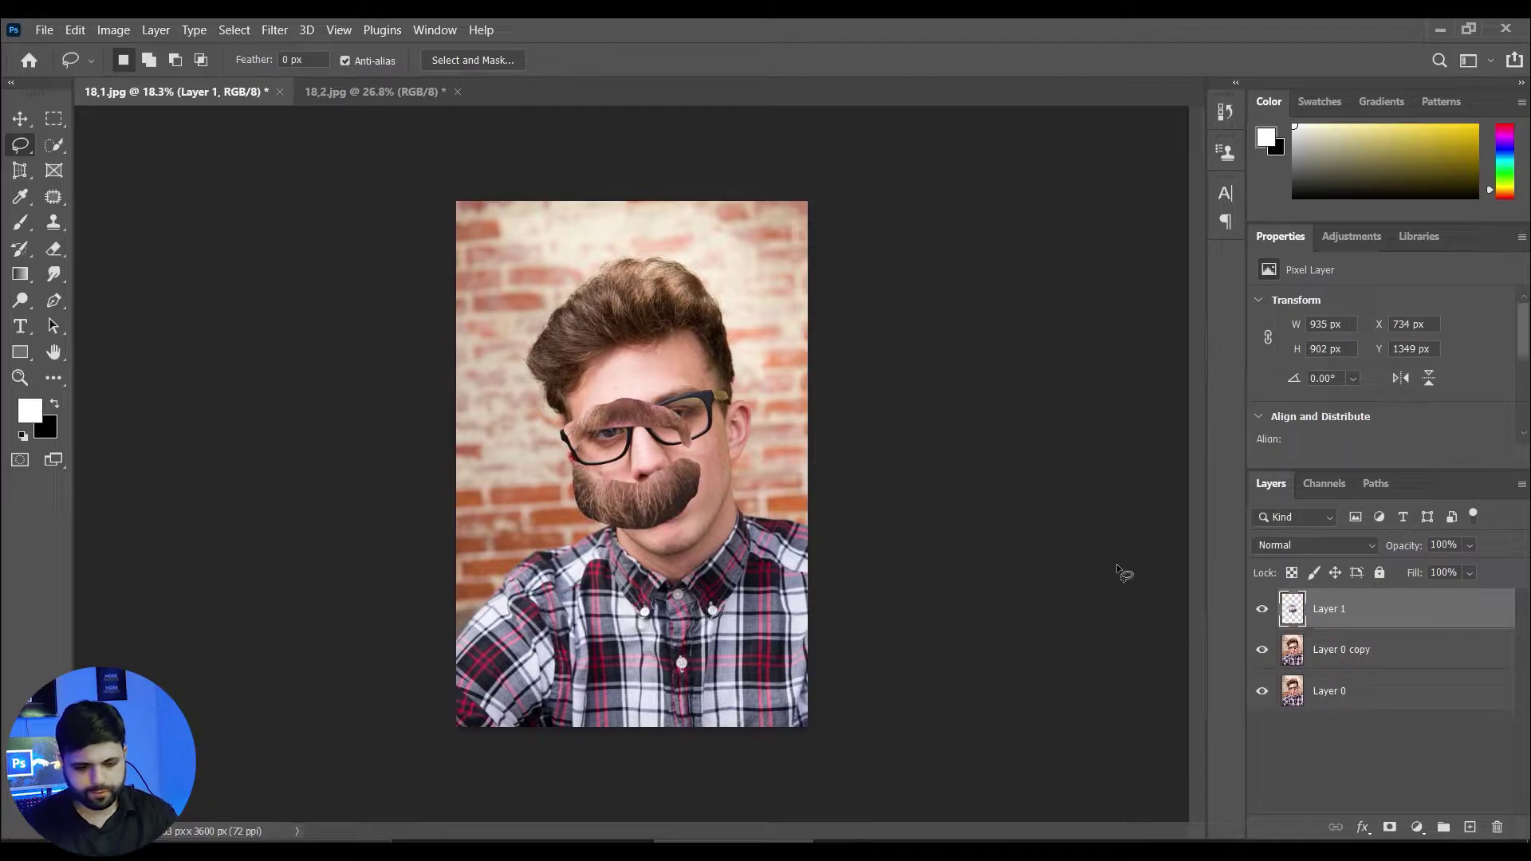
{"action": "key", "text": "ctrl+t"}
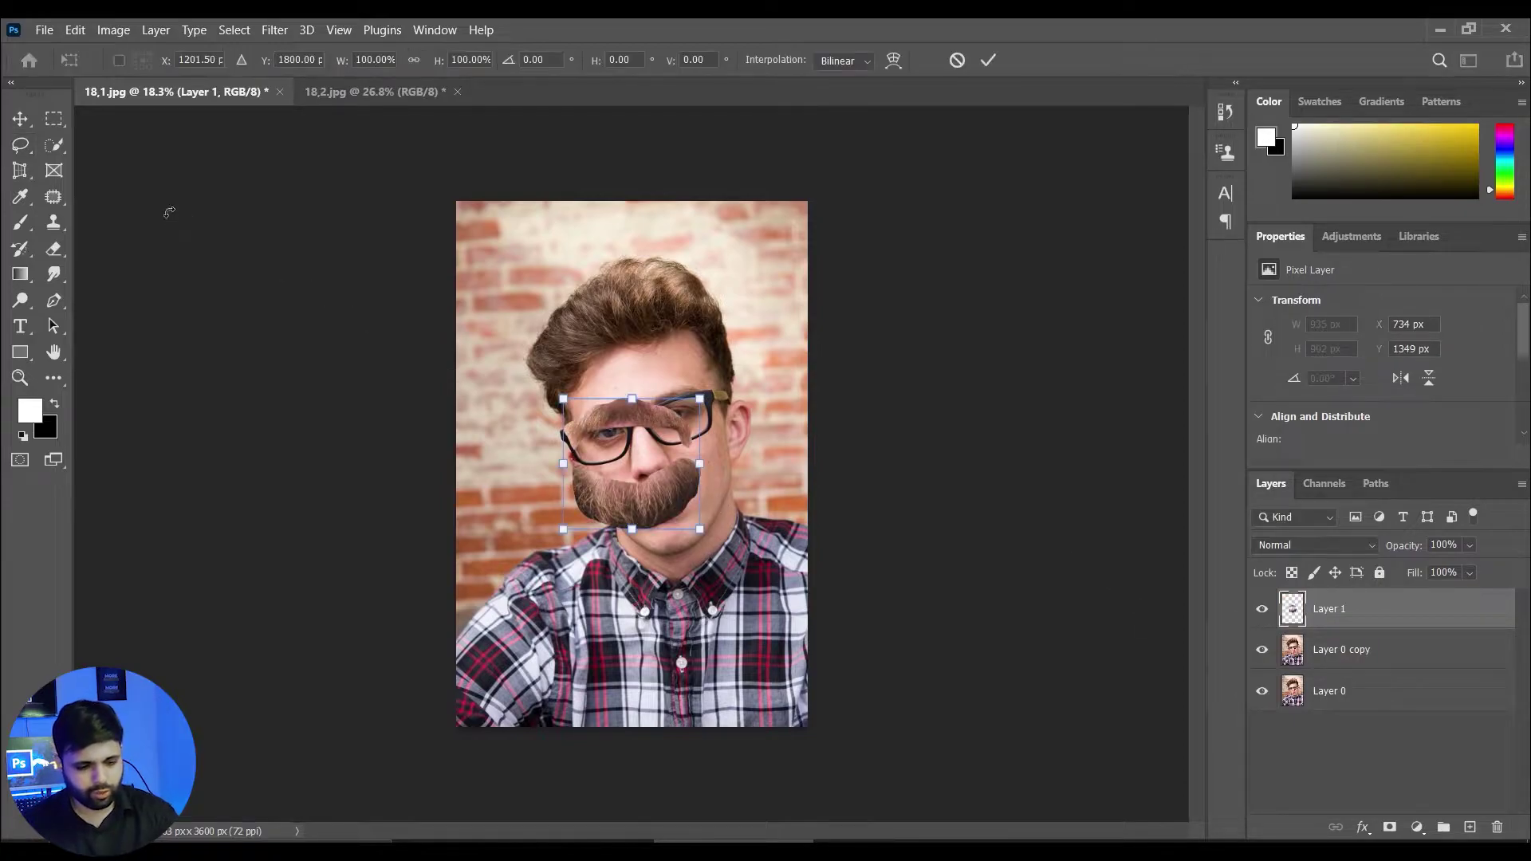
{"action": "left_click_drag", "start_coordinate": [625, 469], "coordinate": [661, 527]}
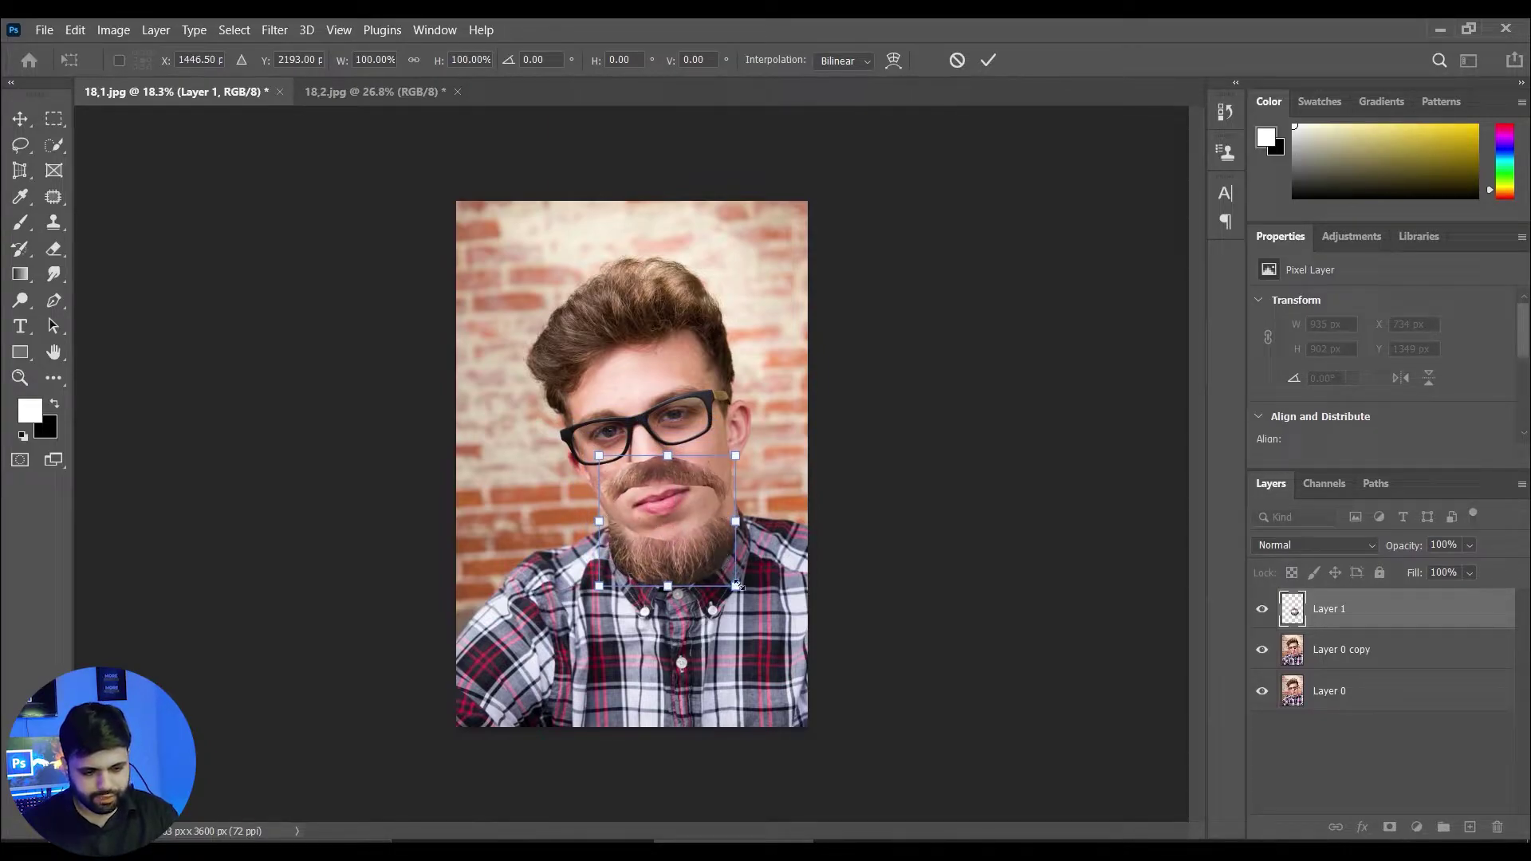
{"action": "left_click_drag", "start_coordinate": [737, 585], "coordinate": [707, 543]}
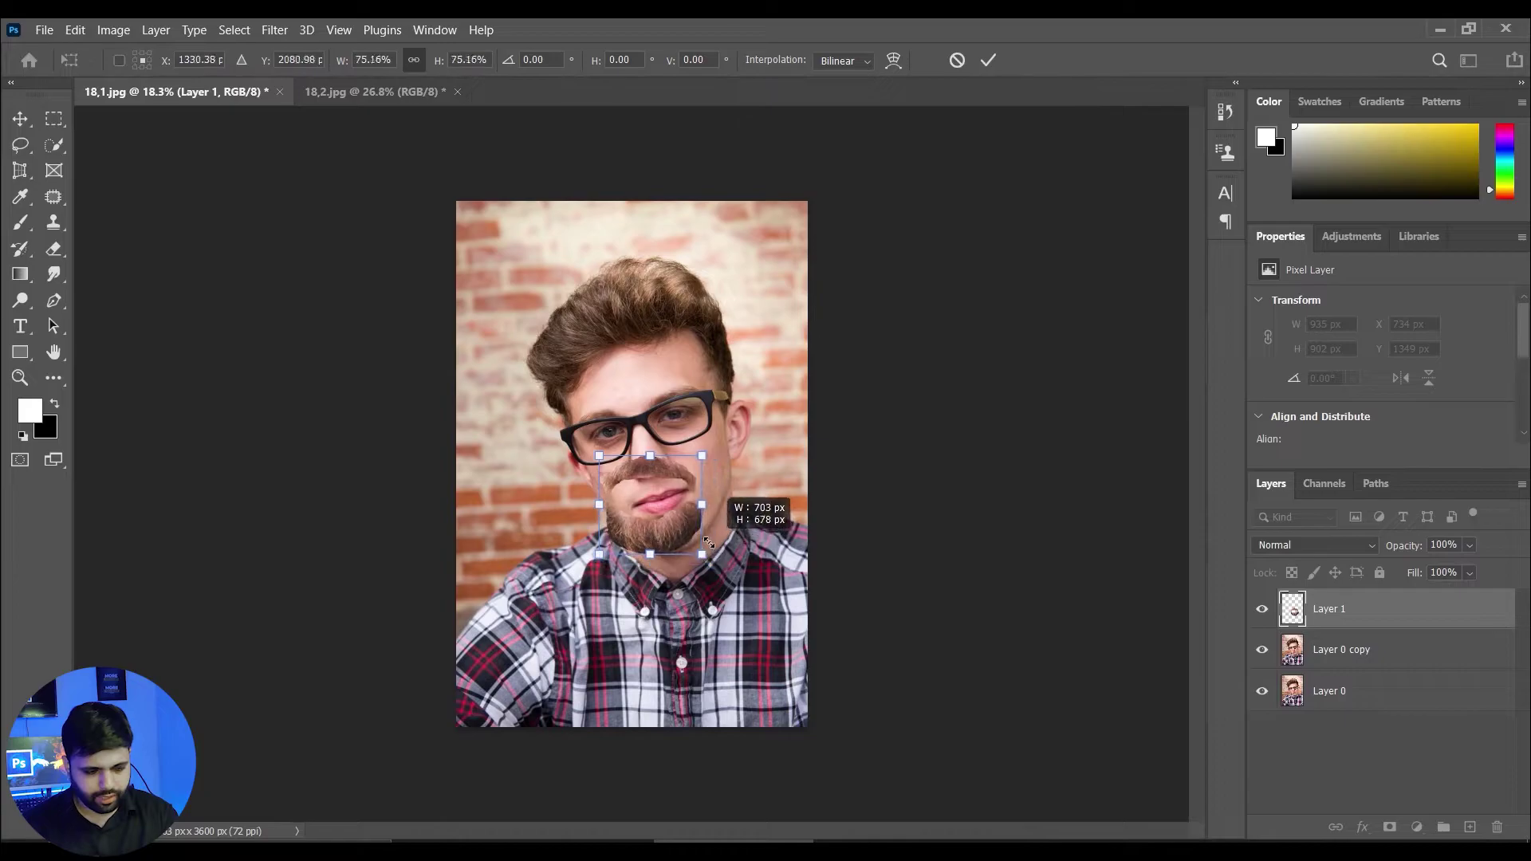
{"action": "left_click_drag", "start_coordinate": [684, 536], "coordinate": [702, 544]}
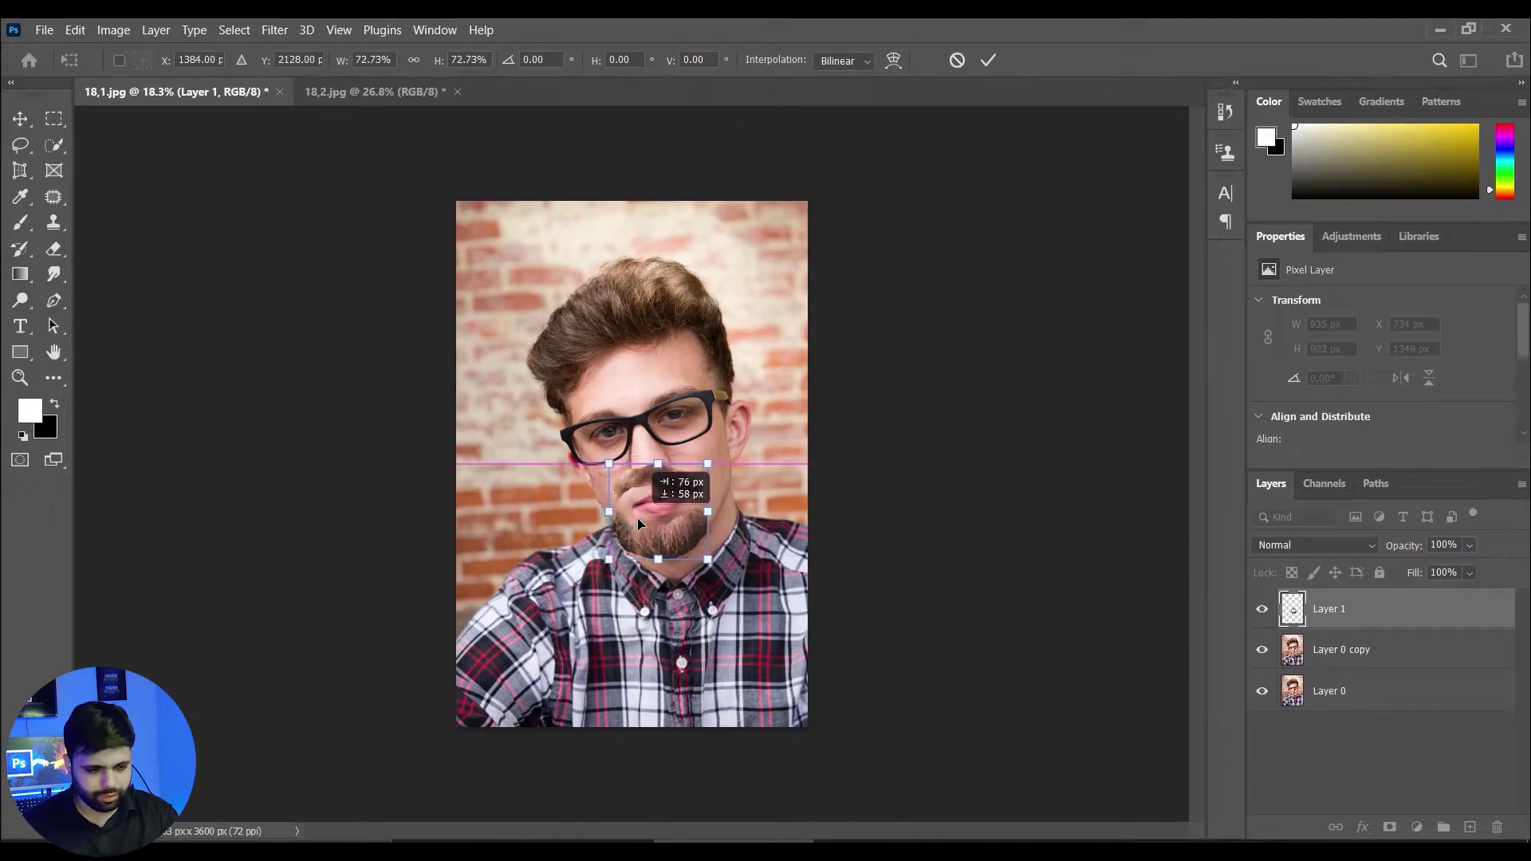
{"action": "left_click_drag", "start_coordinate": [718, 568], "coordinate": [691, 562]}
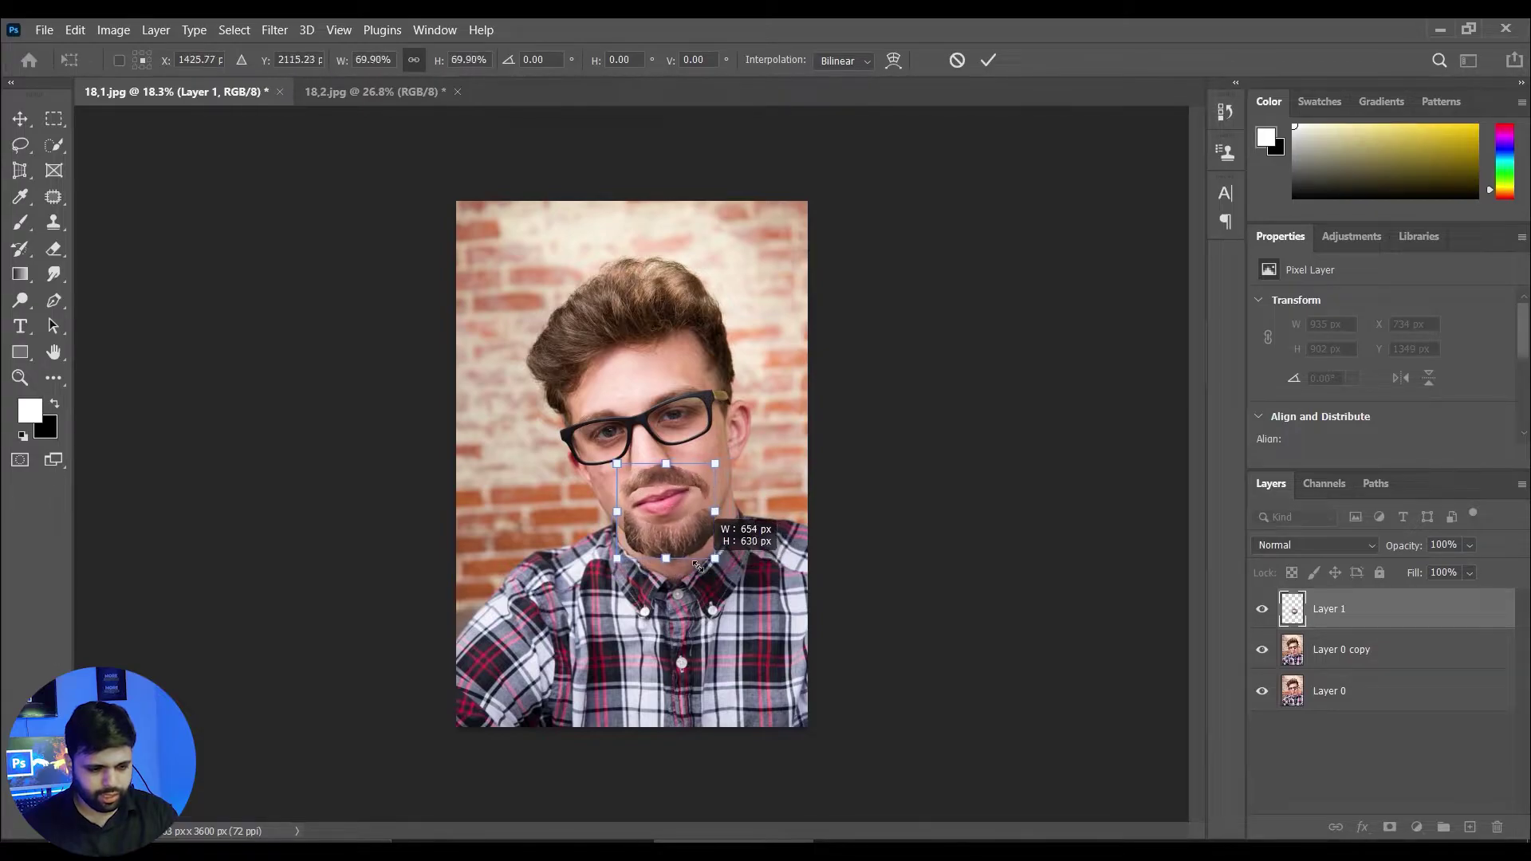
{"action": "mouse_move", "coordinate": [647, 493]}
{"action": "left_mouse_down"}
{"action": "mouse_move", "coordinate": [652, 512]}
{"action": "mouse_move", "coordinate": [670, 504]}
{"action": "left_mouse_up"}
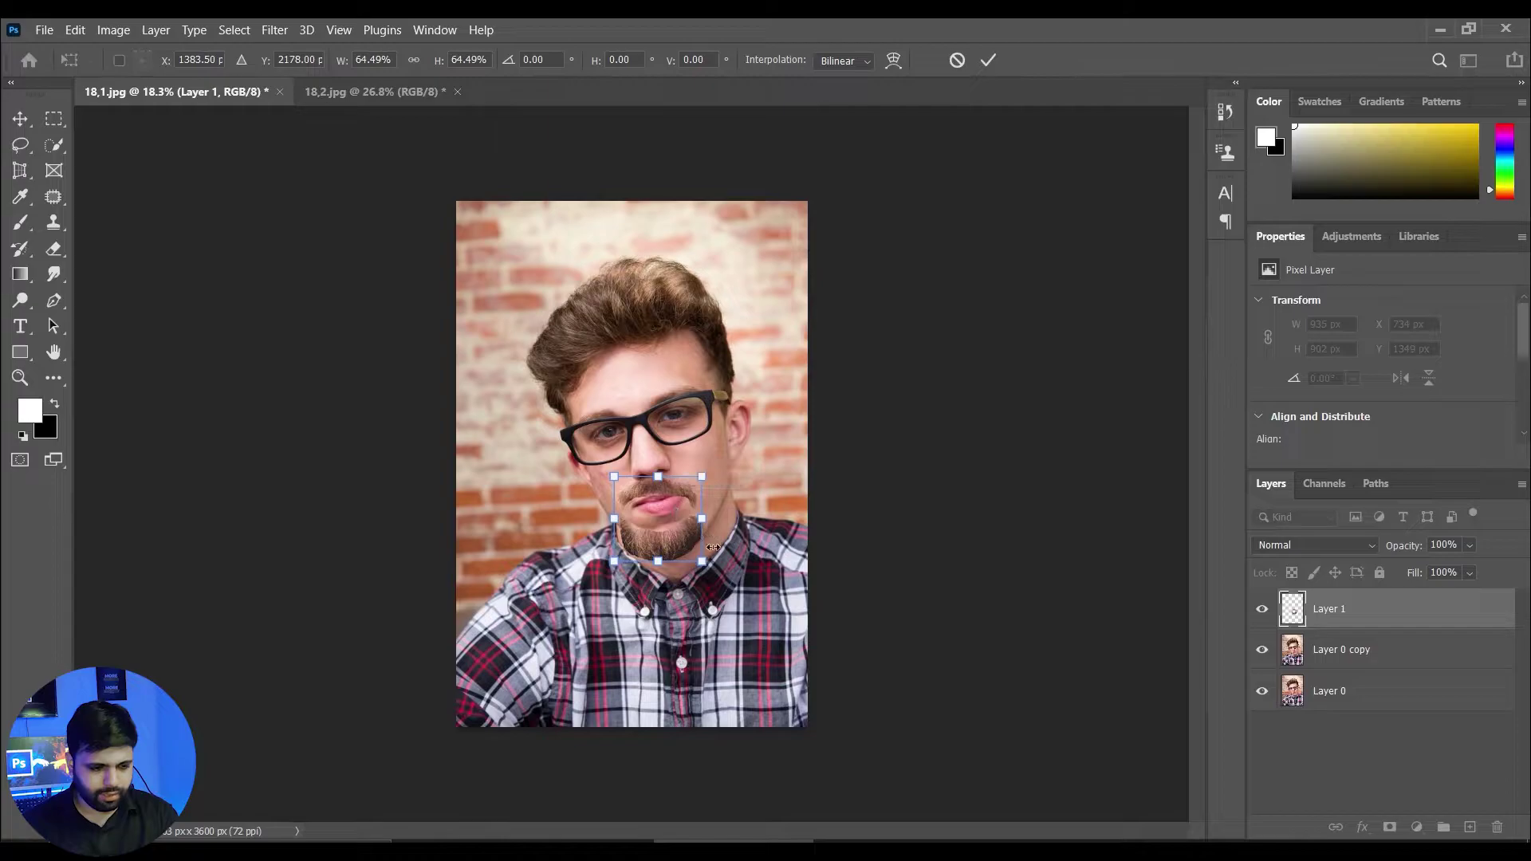
{"action": "mouse_move", "coordinate": [708, 567]}
{"action": "left_mouse_down"}
{"action": "mouse_move", "coordinate": [672, 549]}
{"action": "mouse_move", "coordinate": [681, 529]}
{"action": "left_mouse_up"}
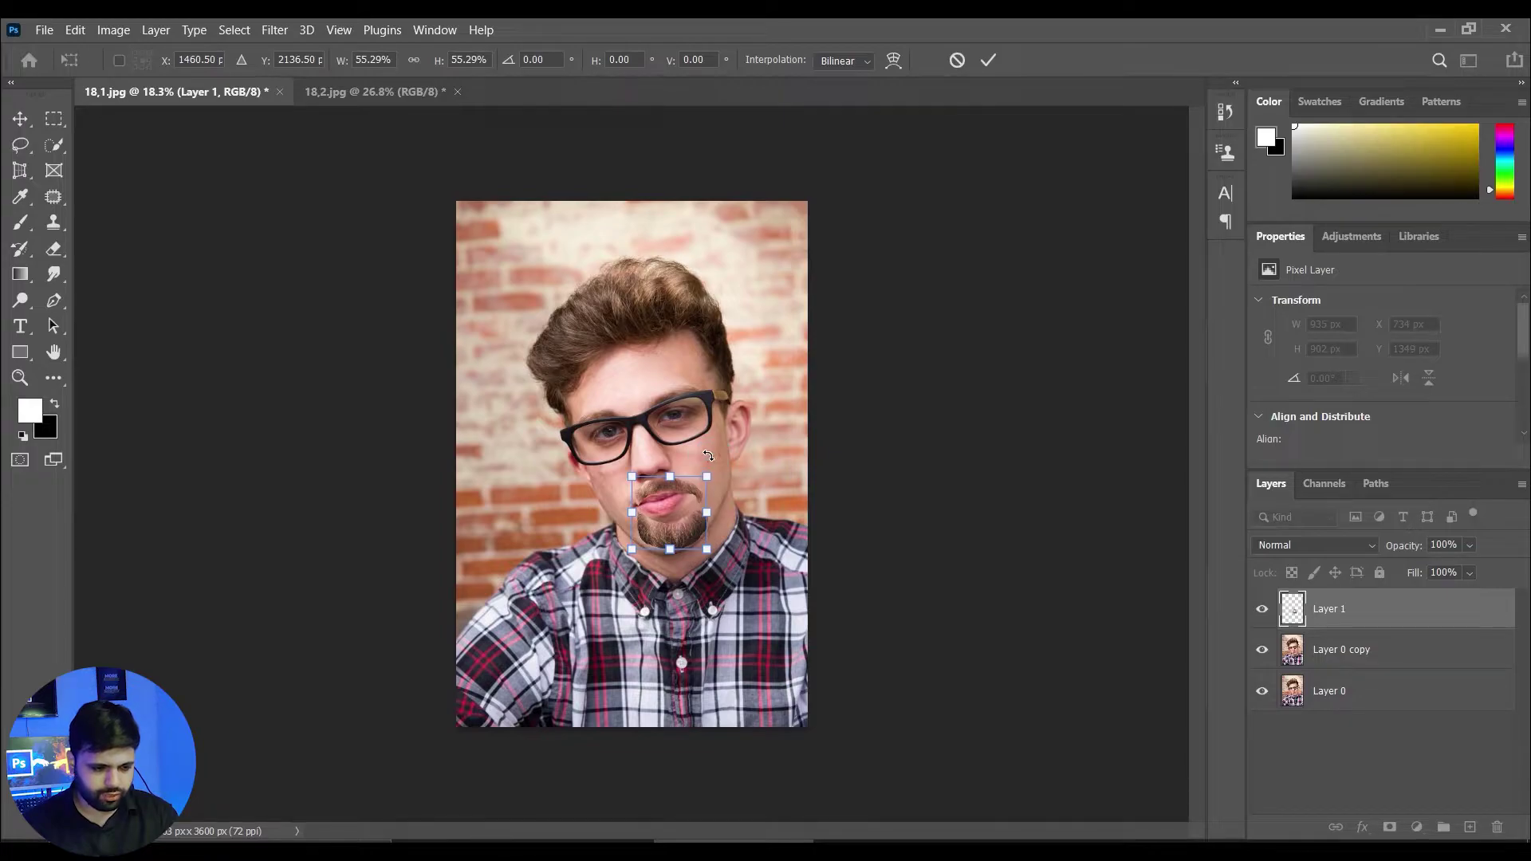
{"action": "left_click_drag", "start_coordinate": [708, 456], "coordinate": [699, 449]}
{"action": "left_click_drag", "start_coordinate": [675, 509], "coordinate": [666, 505]}
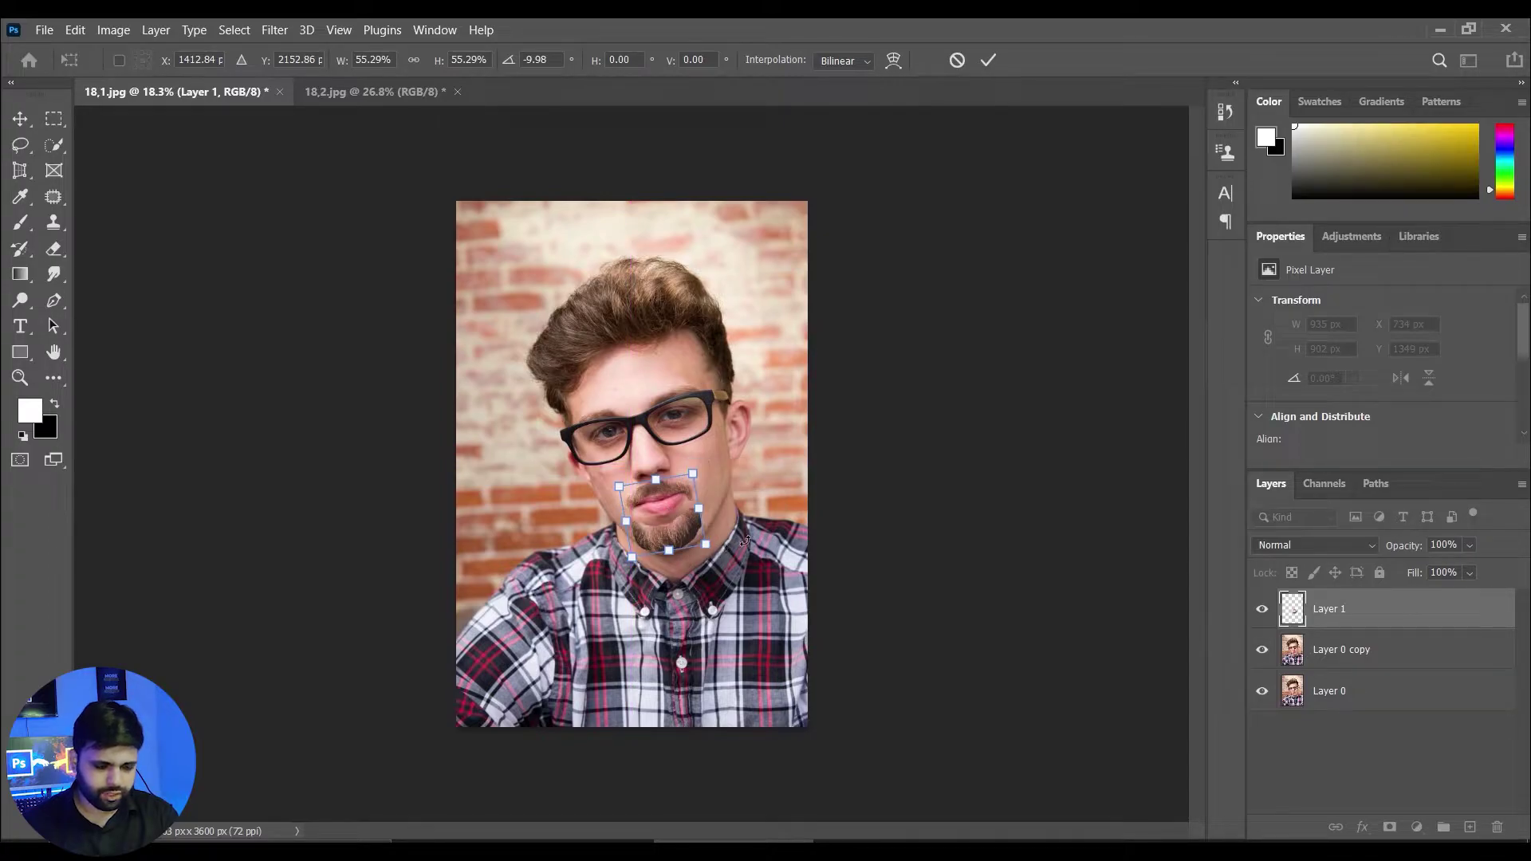
{"action": "left_click", "coordinate": [988, 60]}
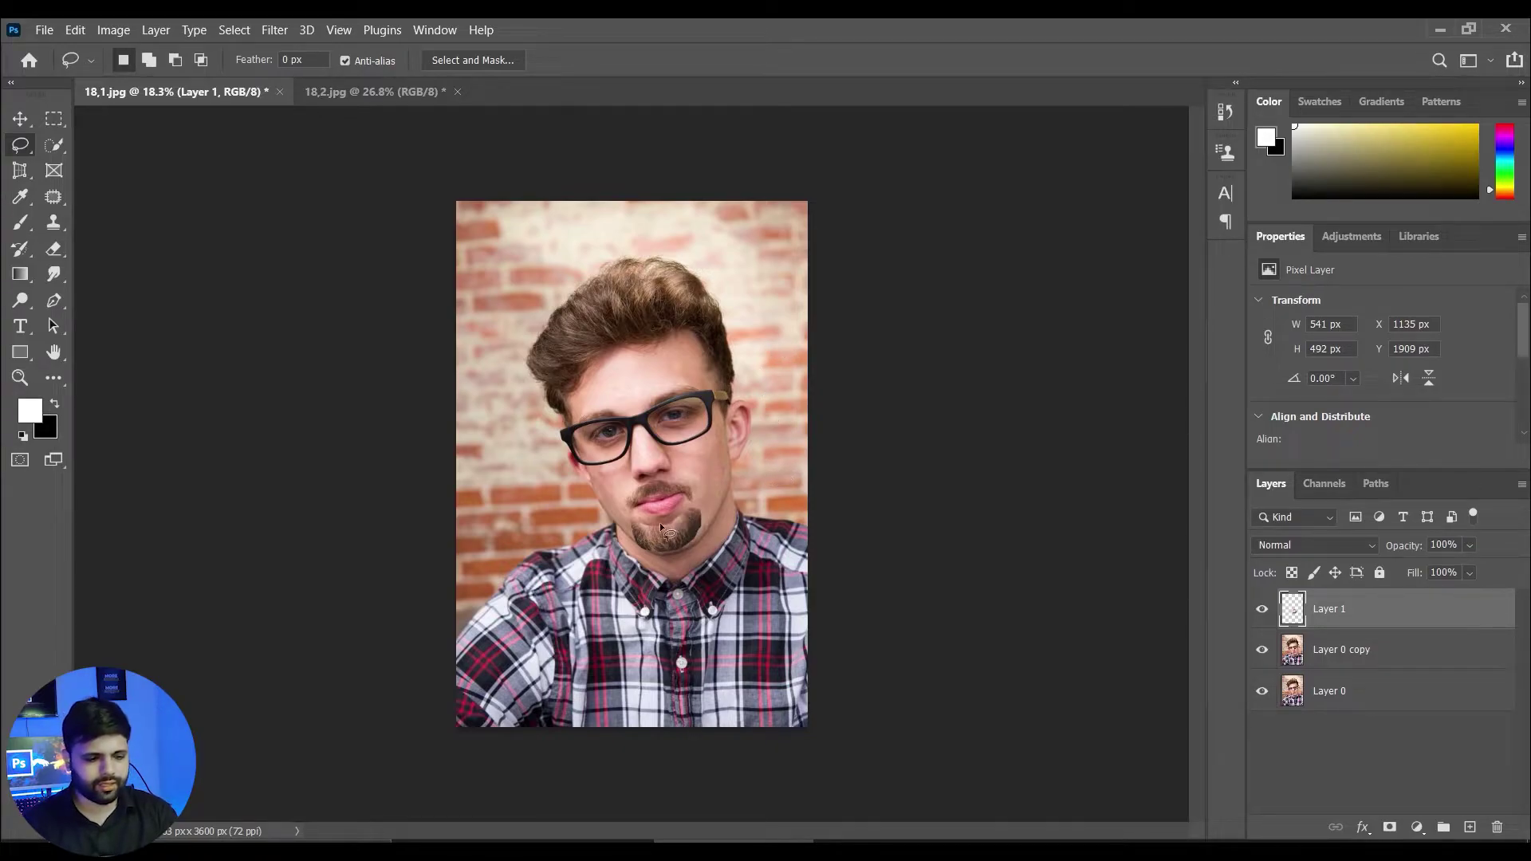
- Widen the beard to about 106%, settle it under the nose, and add a layer mask
{"action": "key", "text": "ctrl+t"}
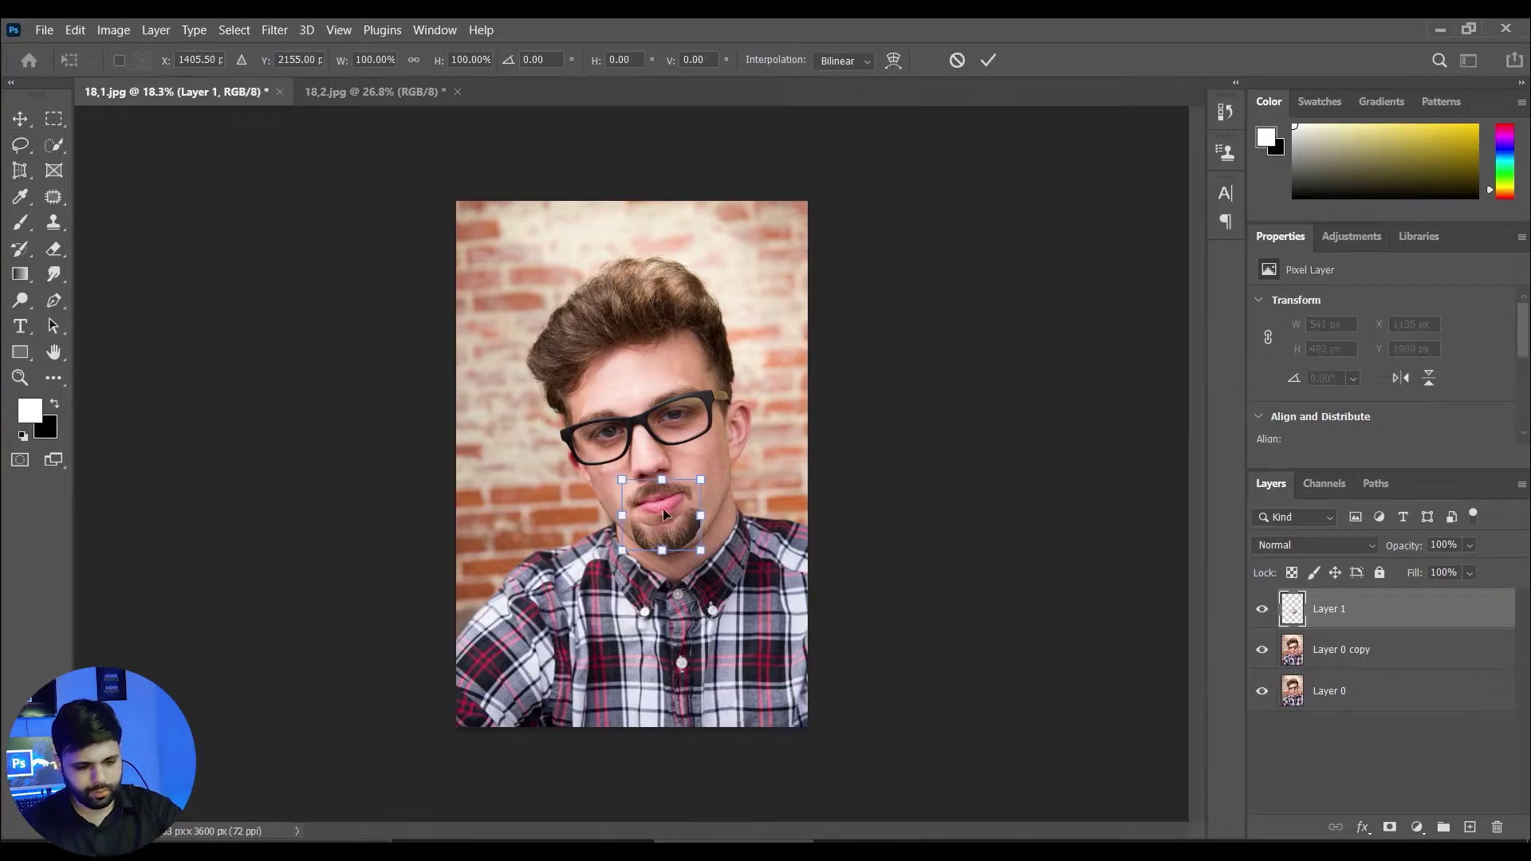
{"action": "left_click_drag", "start_coordinate": [666, 550], "coordinate": [668, 555]}
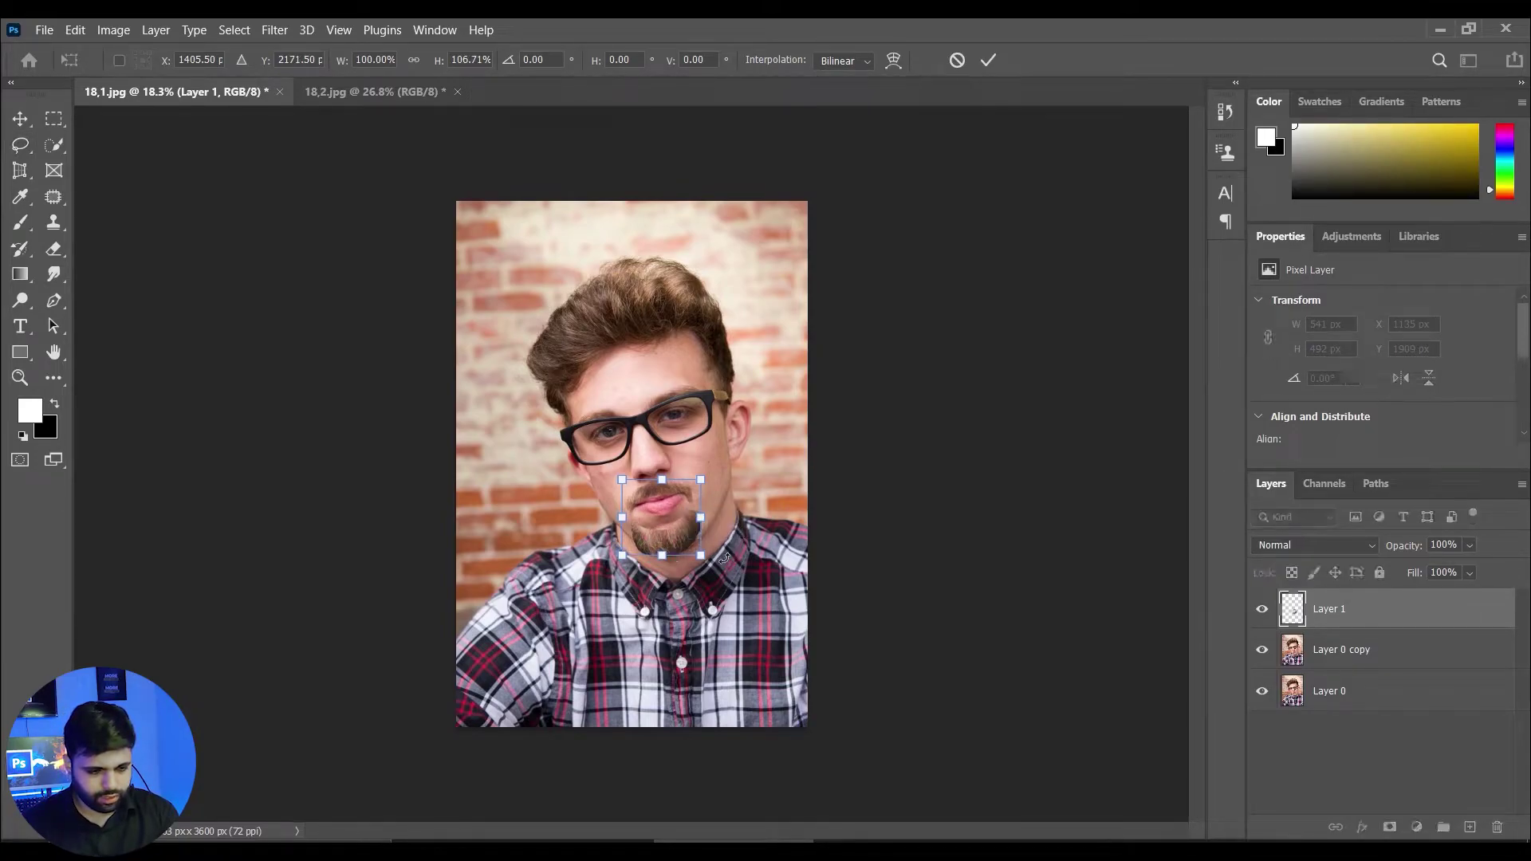
{"action": "left_click", "coordinate": [704, 532]}
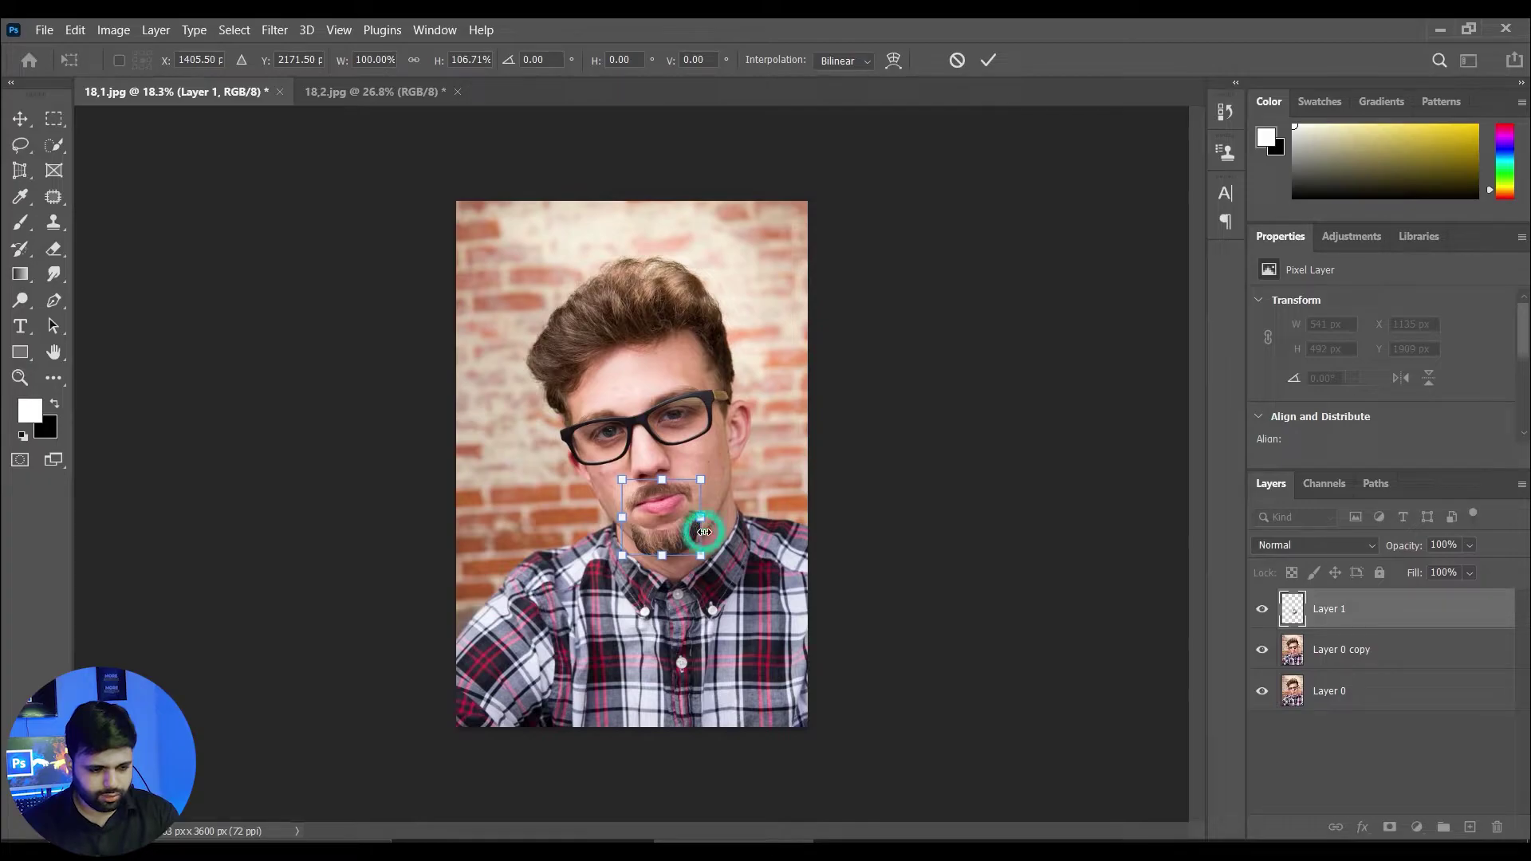
{"action": "left_click_drag", "start_coordinate": [706, 532], "coordinate": [708, 531]}
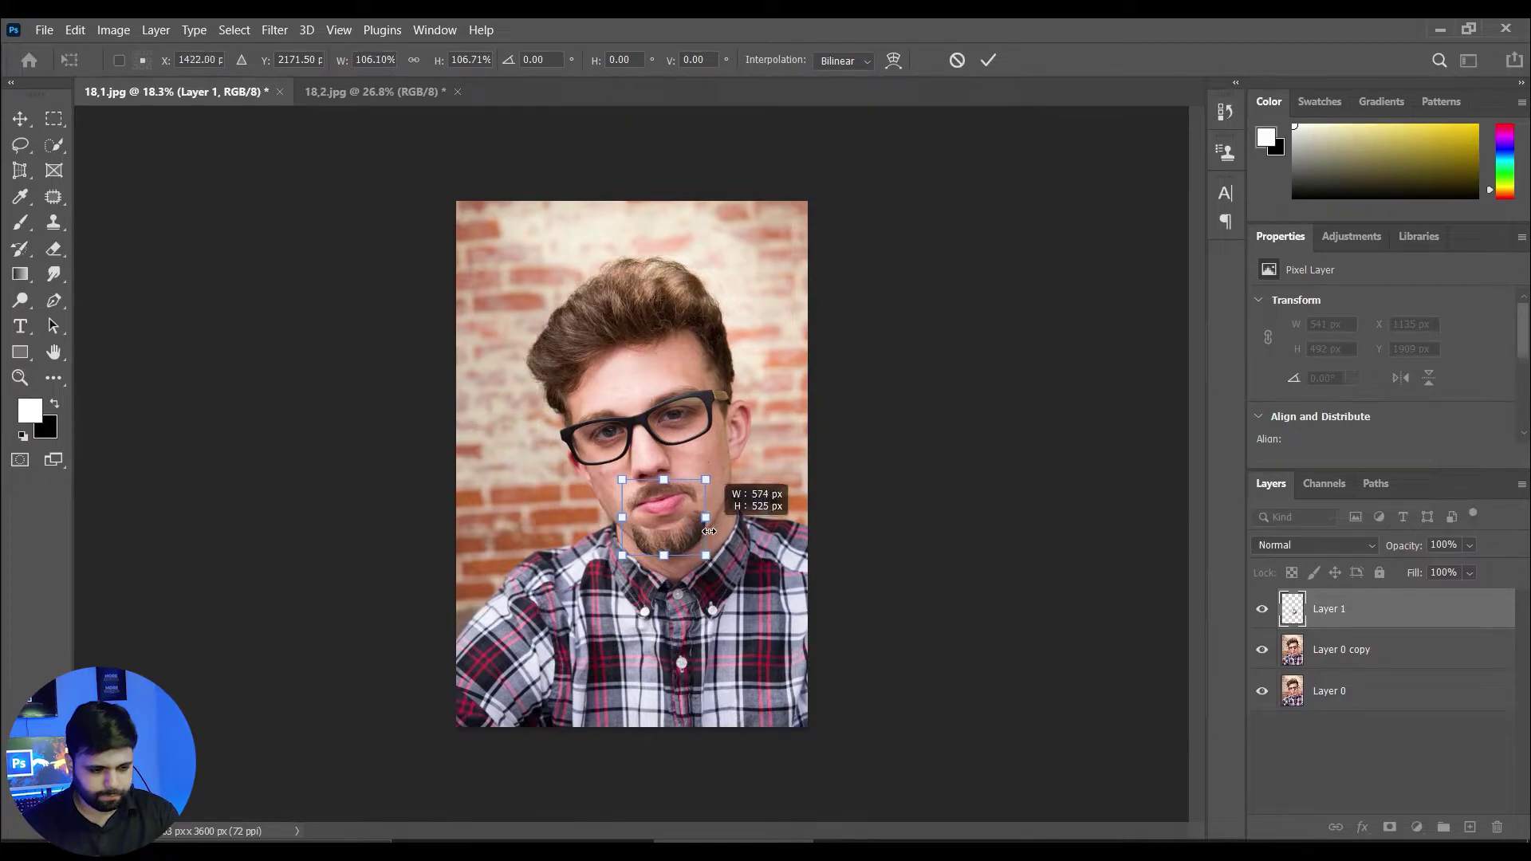
{"action": "left_click_drag", "start_coordinate": [698, 533], "coordinate": [696, 533]}
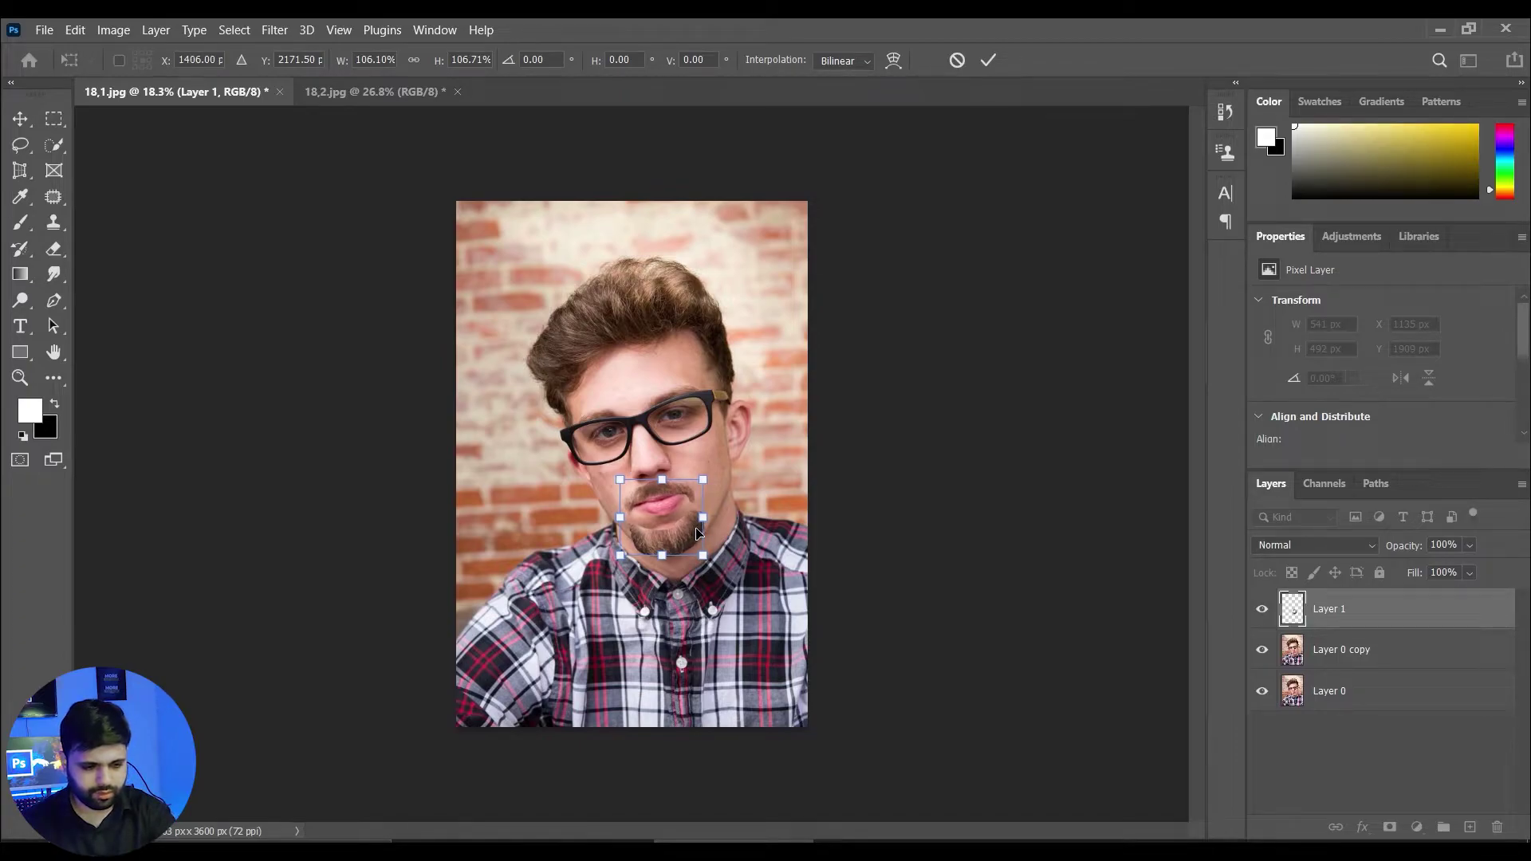
{"action": "left_click_drag", "start_coordinate": [696, 533], "coordinate": [697, 533]}
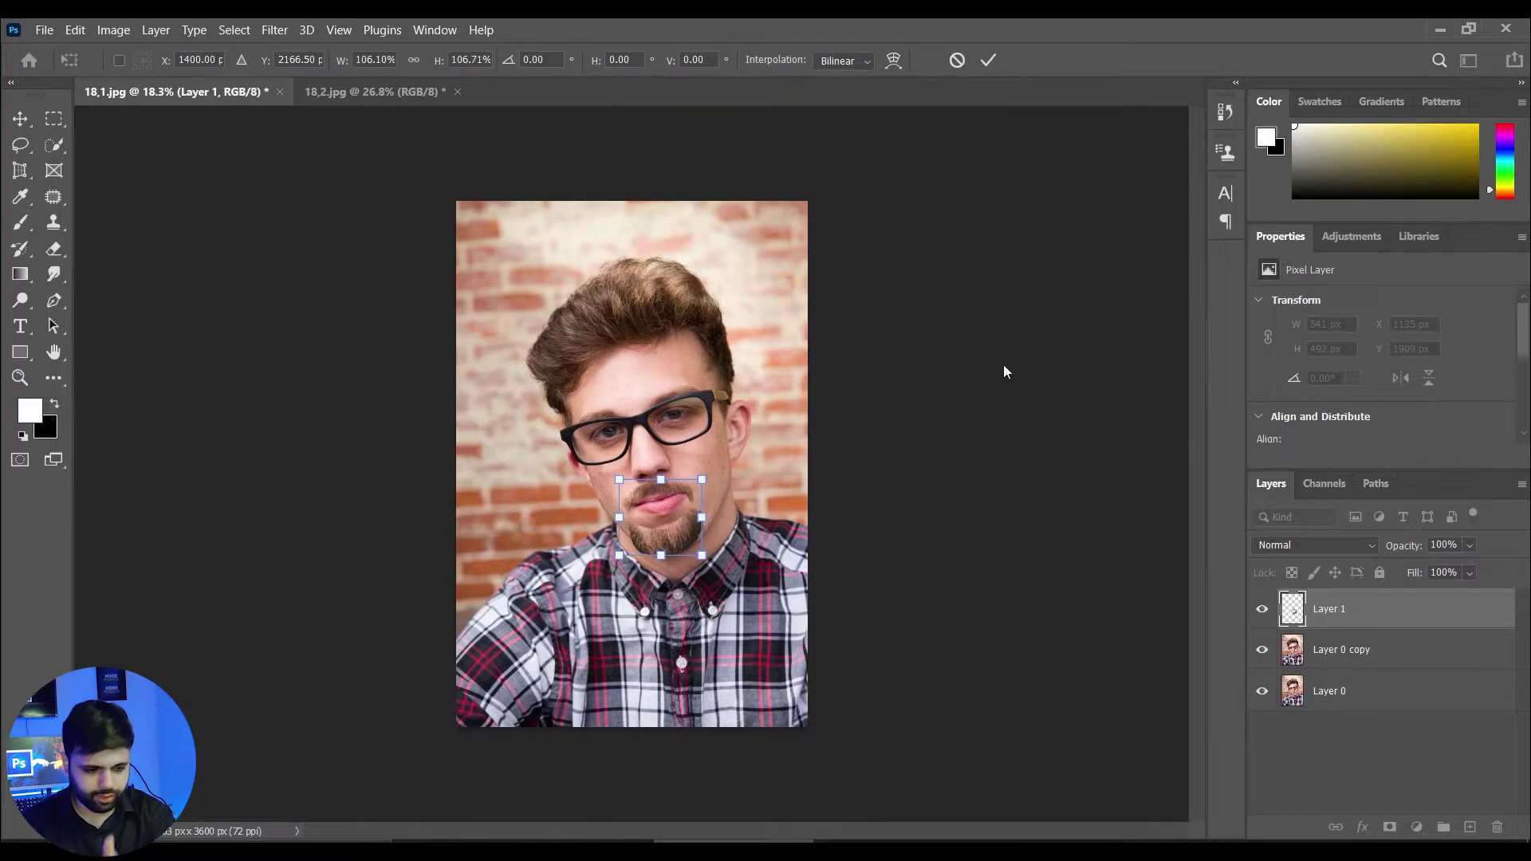
{"action": "left_click", "coordinate": [989, 60]}
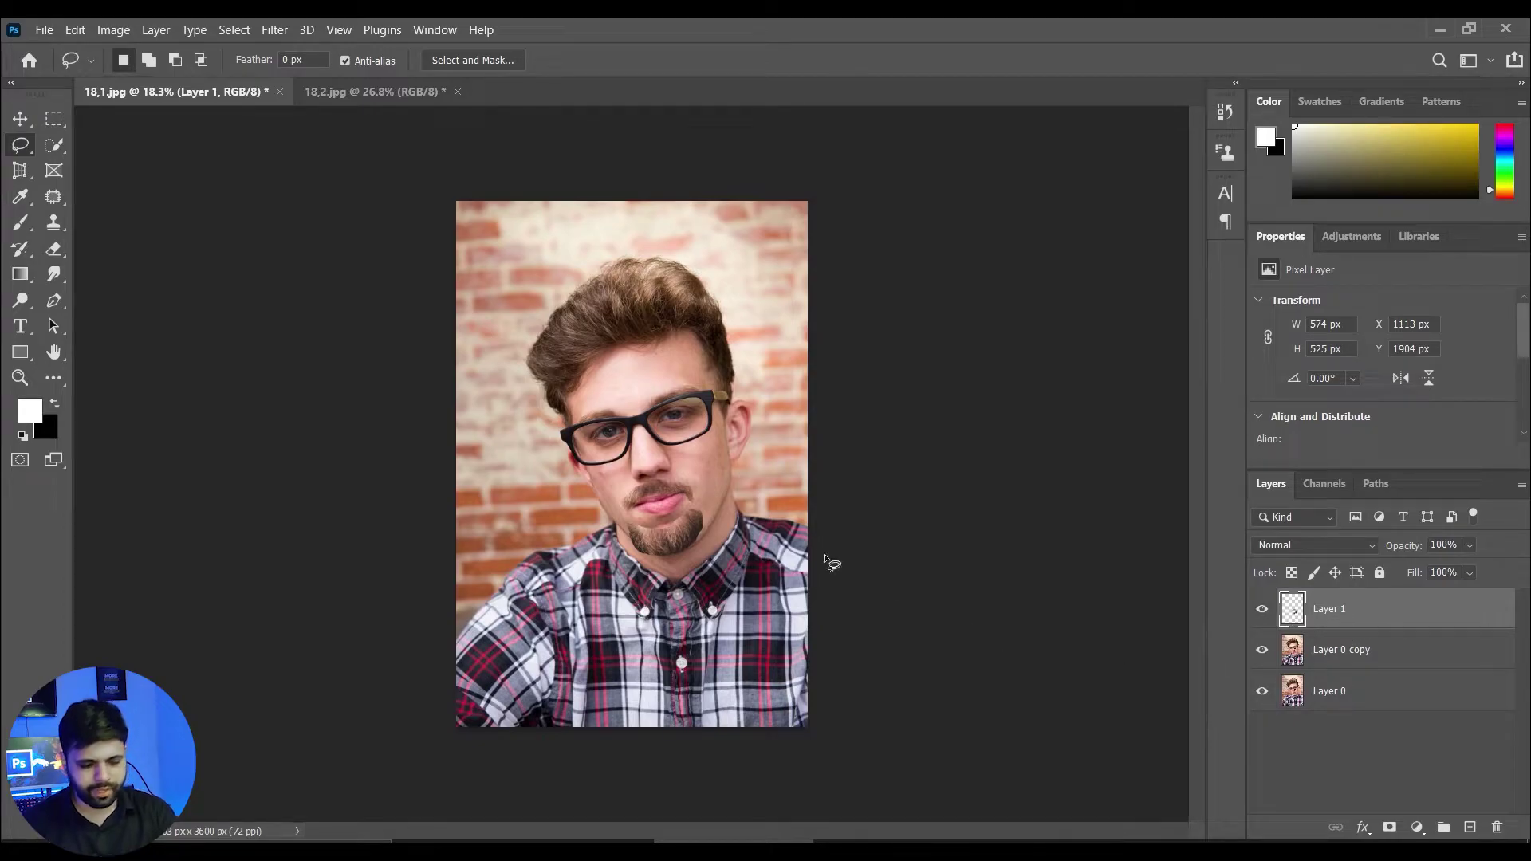
{"action": "left_click", "coordinate": [1391, 829]}
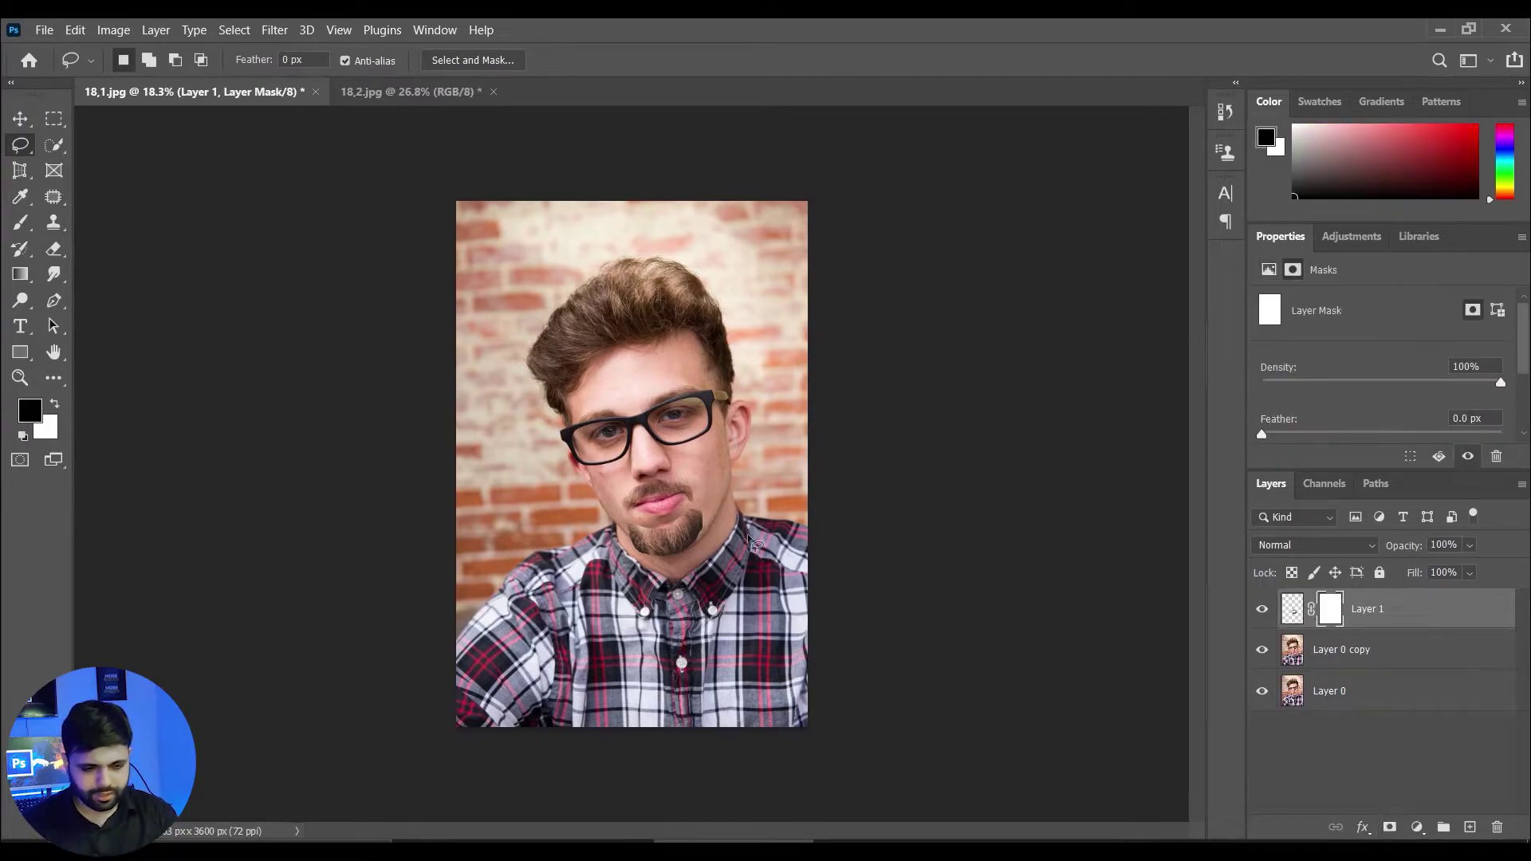
- Brush black on Layer 1's mask to blend beard edges into chin and lip, then hide the layer
{"action": "left_click", "coordinate": [19, 222]}
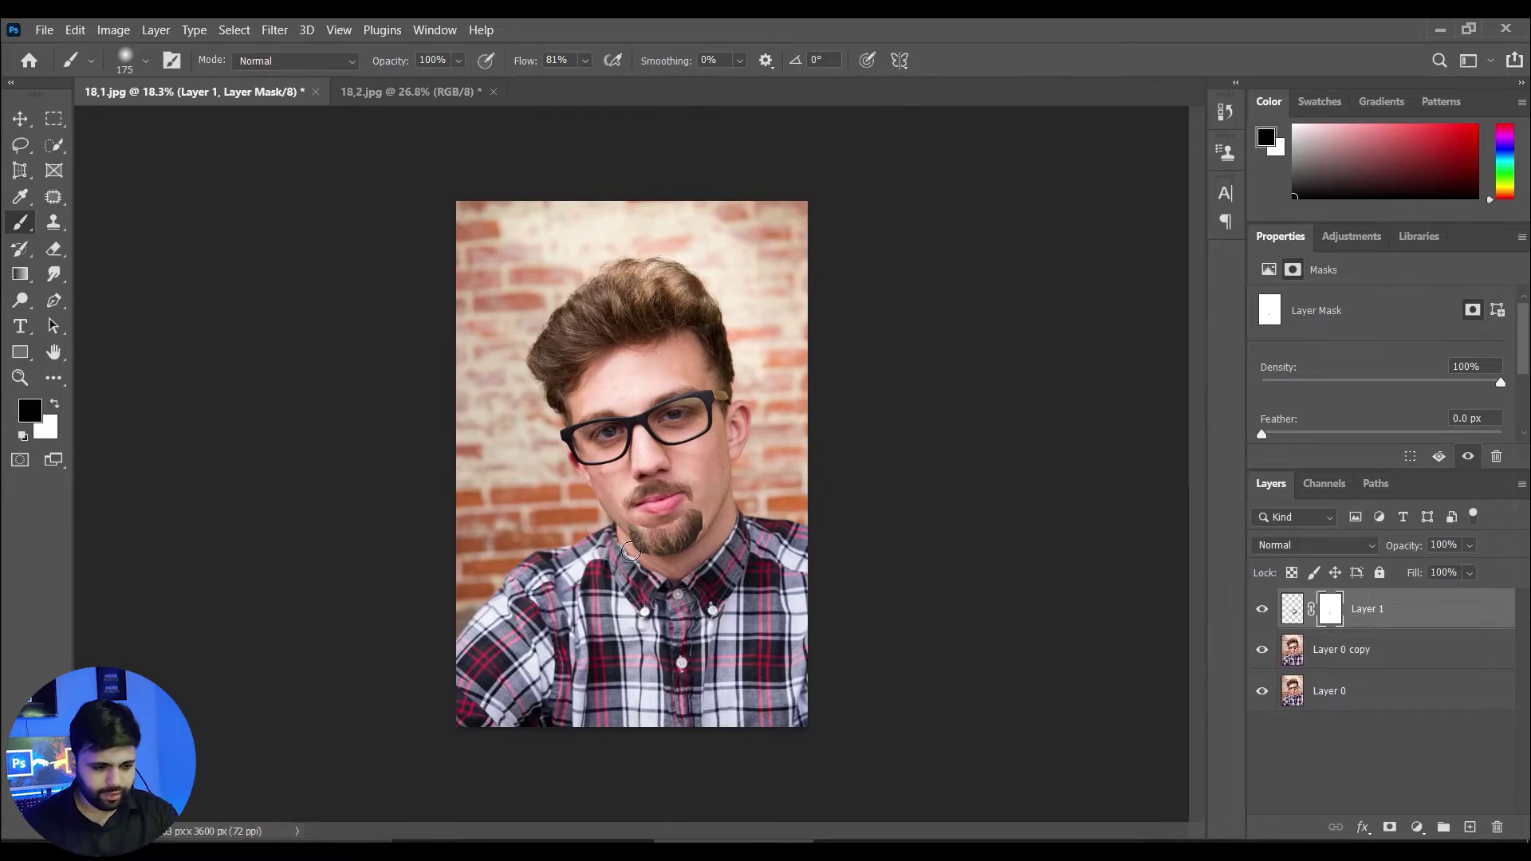
{"action": "left_click_drag", "start_coordinate": [631, 550], "coordinate": [712, 563]}
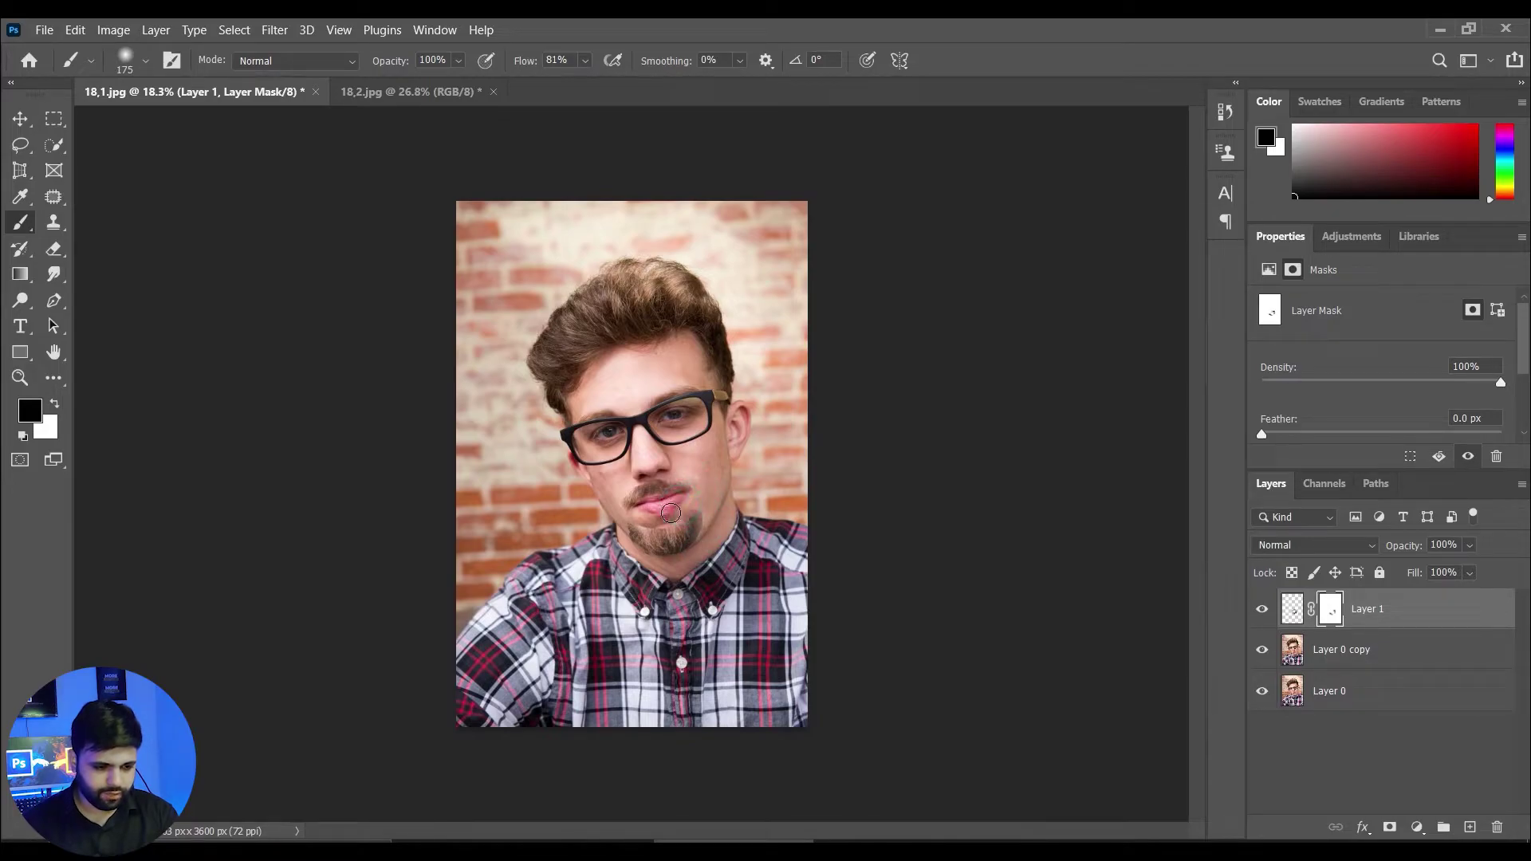
{"action": "mouse_move", "coordinate": [651, 518]}
{"action": "left_mouse_down"}
{"action": "mouse_move", "coordinate": [614, 522]}
{"action": "mouse_move", "coordinate": [710, 504]}
{"action": "left_mouse_up"}
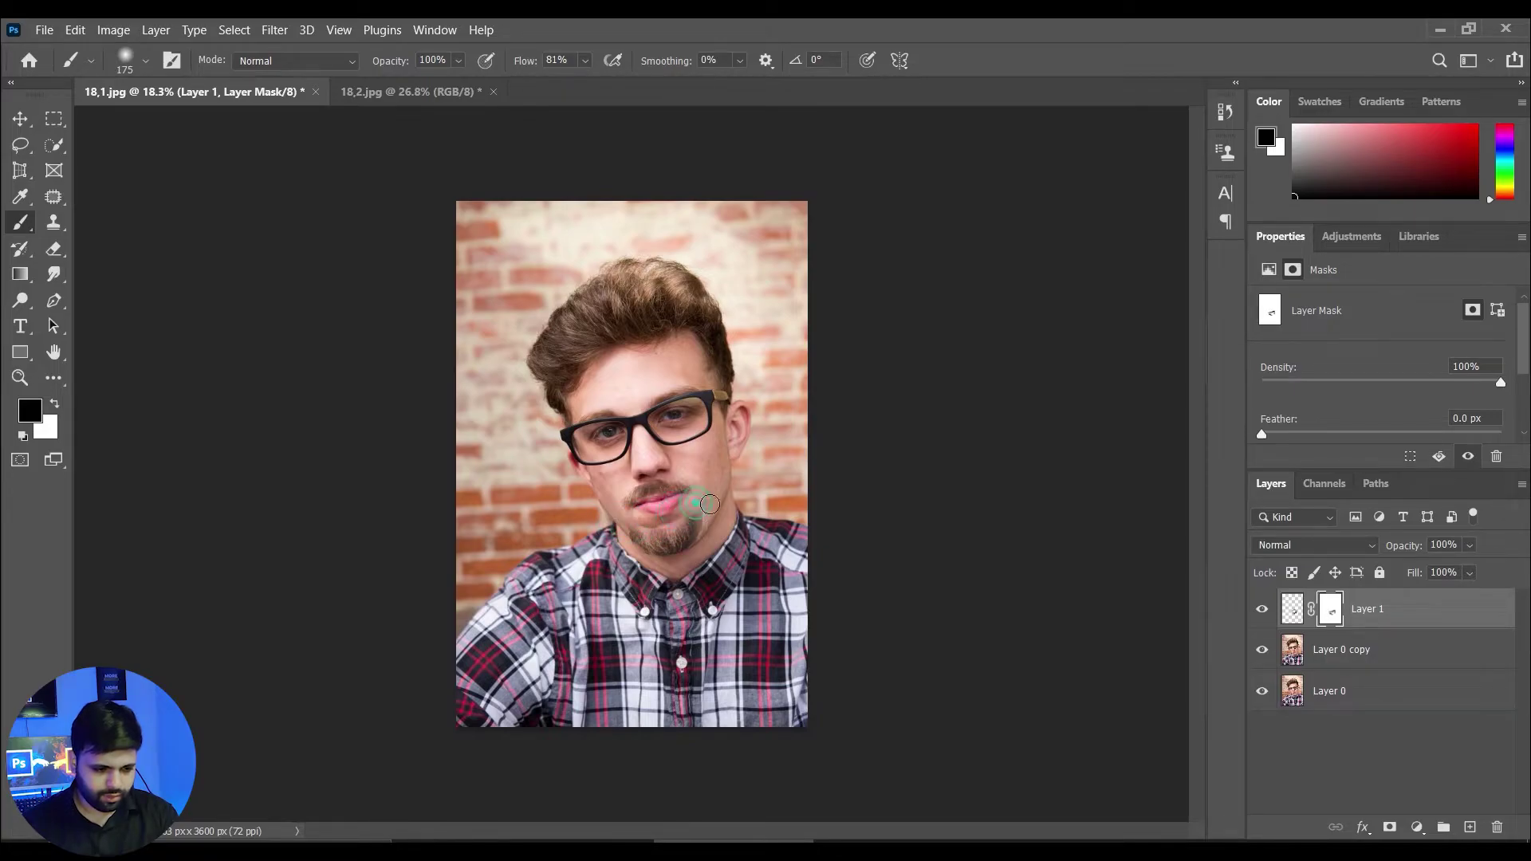
{"action": "left_click_drag", "start_coordinate": [710, 504], "coordinate": [706, 557]}
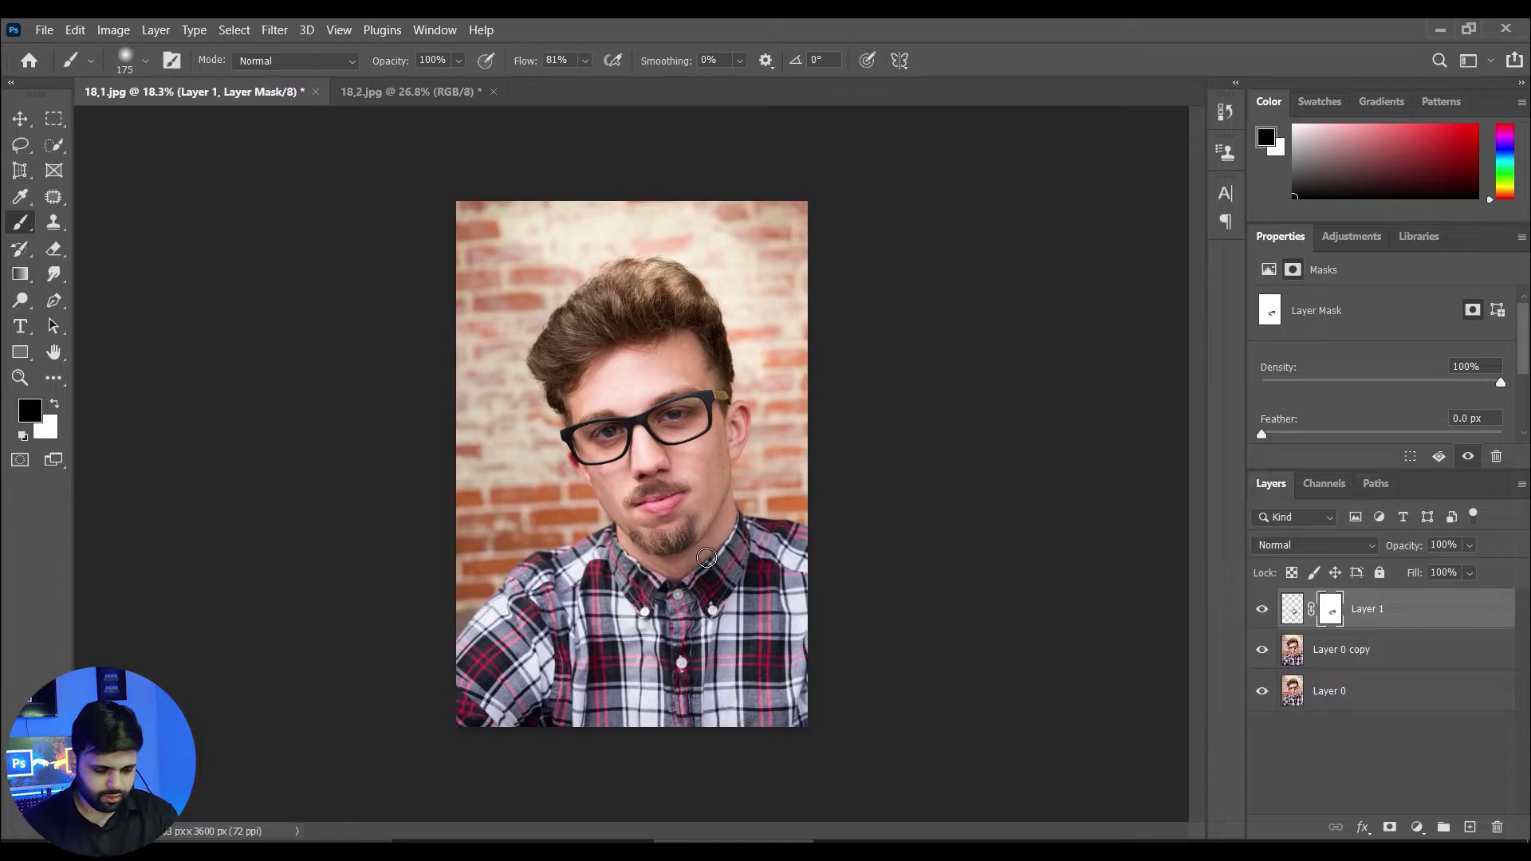
{"action": "mouse_move", "coordinate": [699, 553]}
{"action": "left_mouse_down"}
{"action": "mouse_move", "coordinate": [639, 560]}
{"action": "mouse_move", "coordinate": [666, 508]}
{"action": "left_mouse_up"}
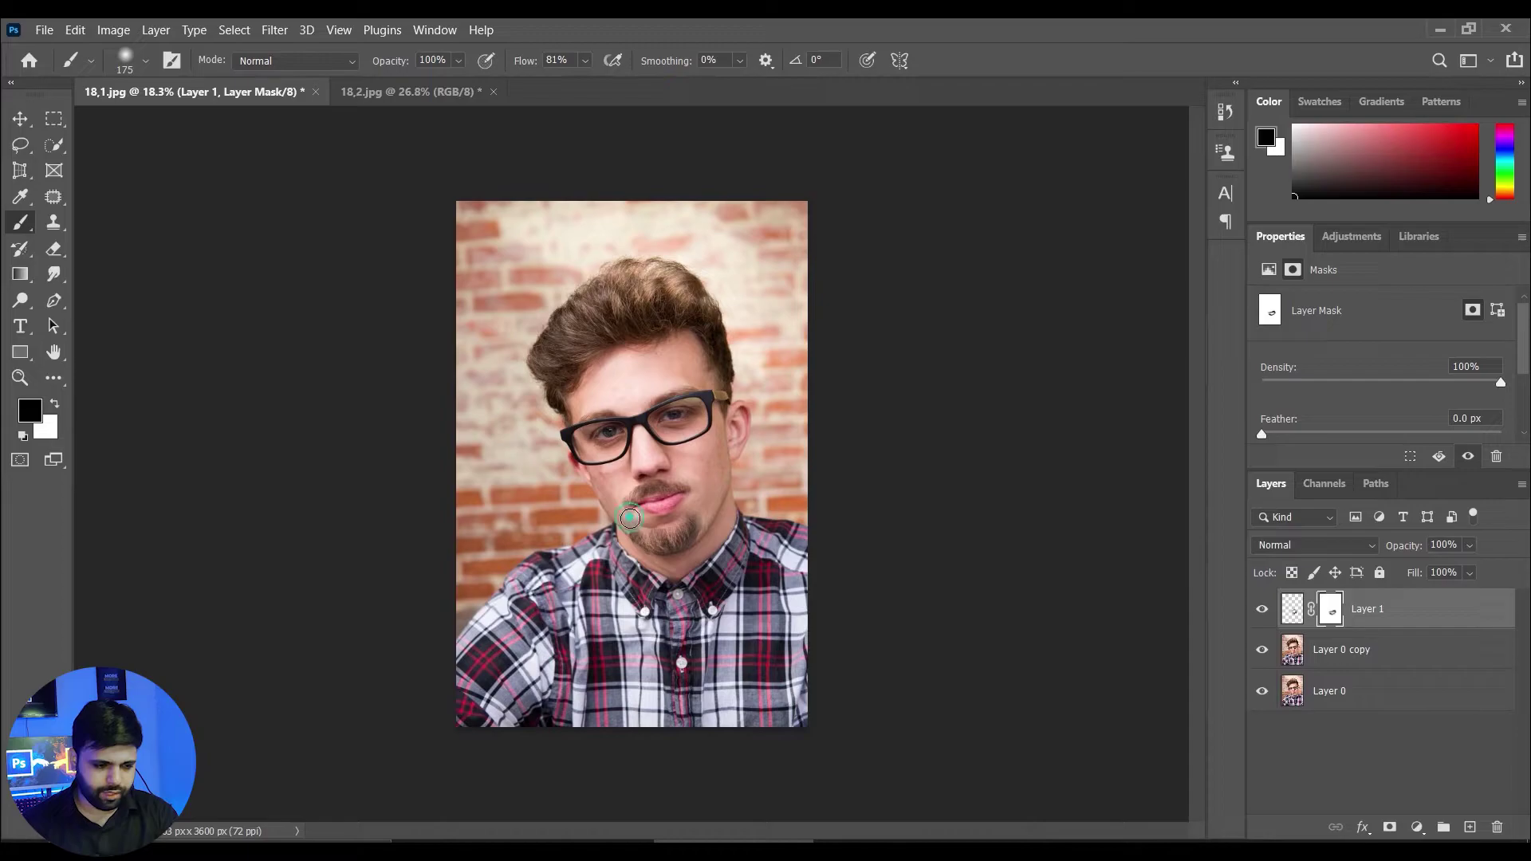
{"action": "left_click", "coordinate": [642, 521]}
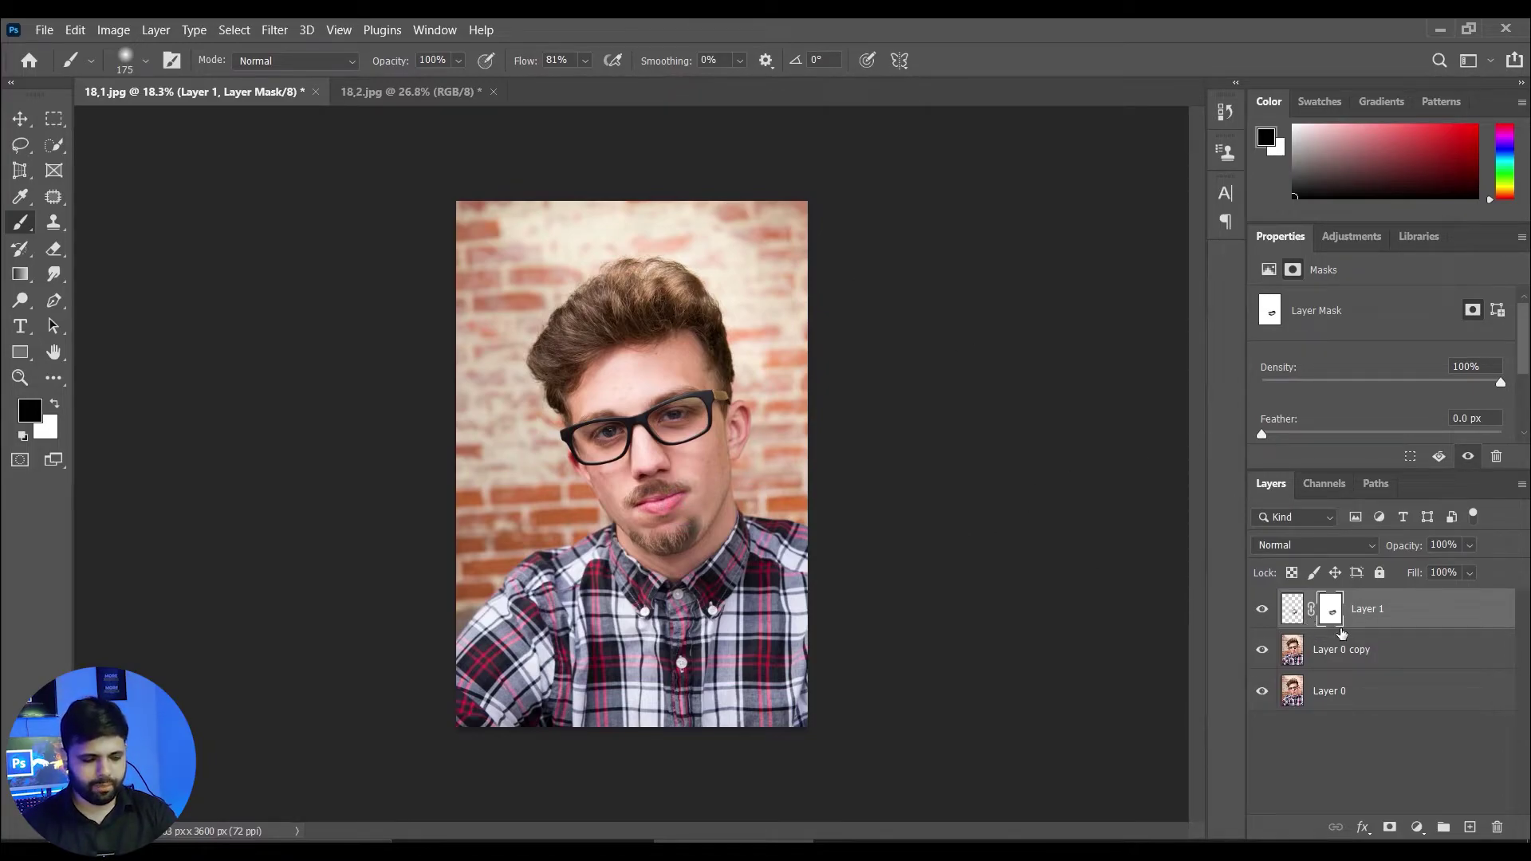
{"action": "left_click", "coordinate": [1262, 610]}
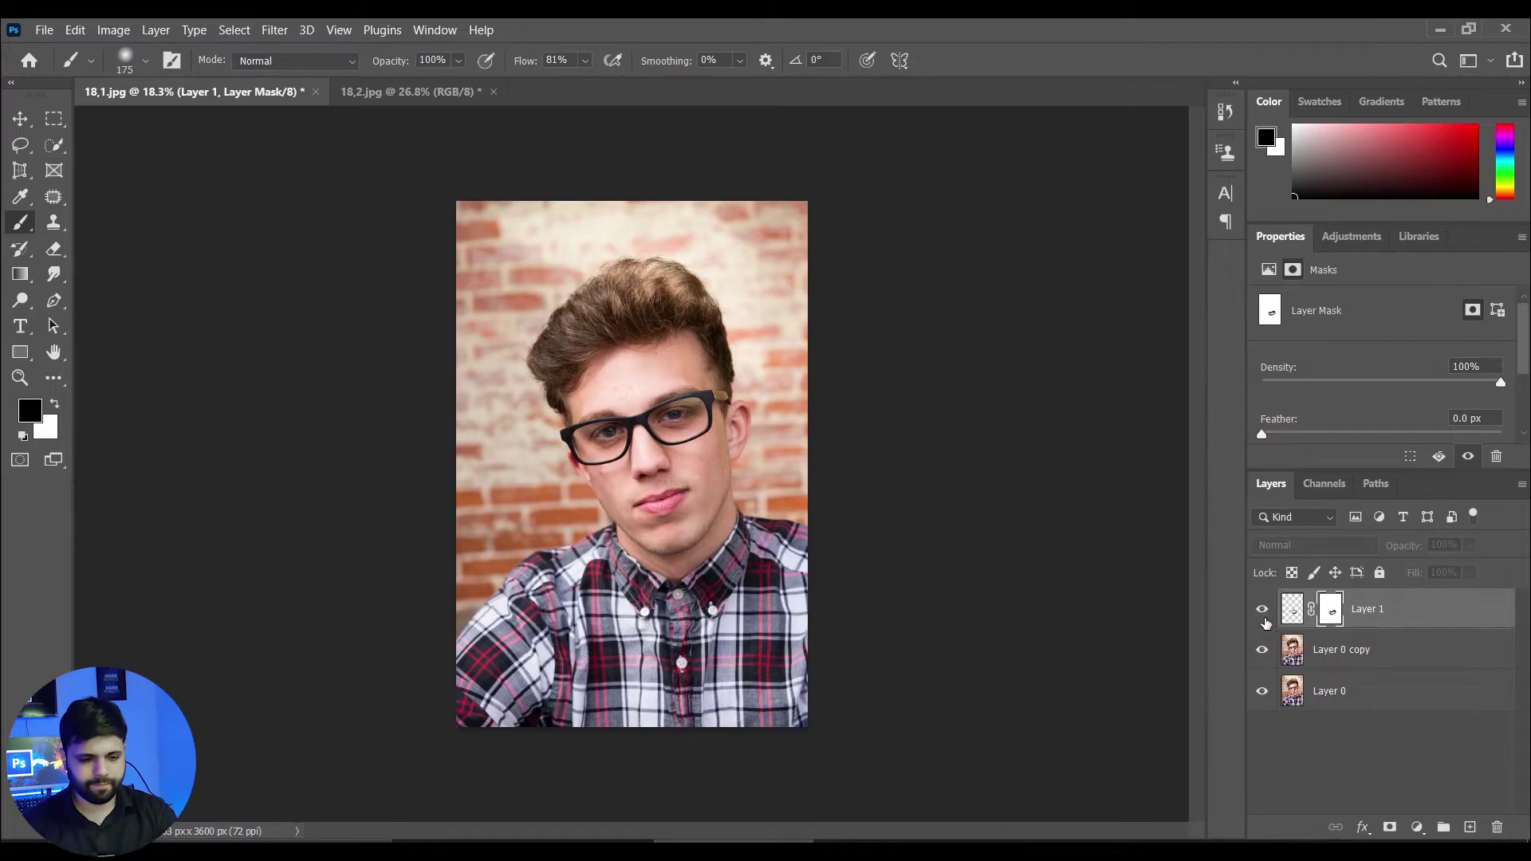
- Show the beard layer again and compare it against the original bearded photo
{"action": "left_click", "coordinate": [1265, 618]}
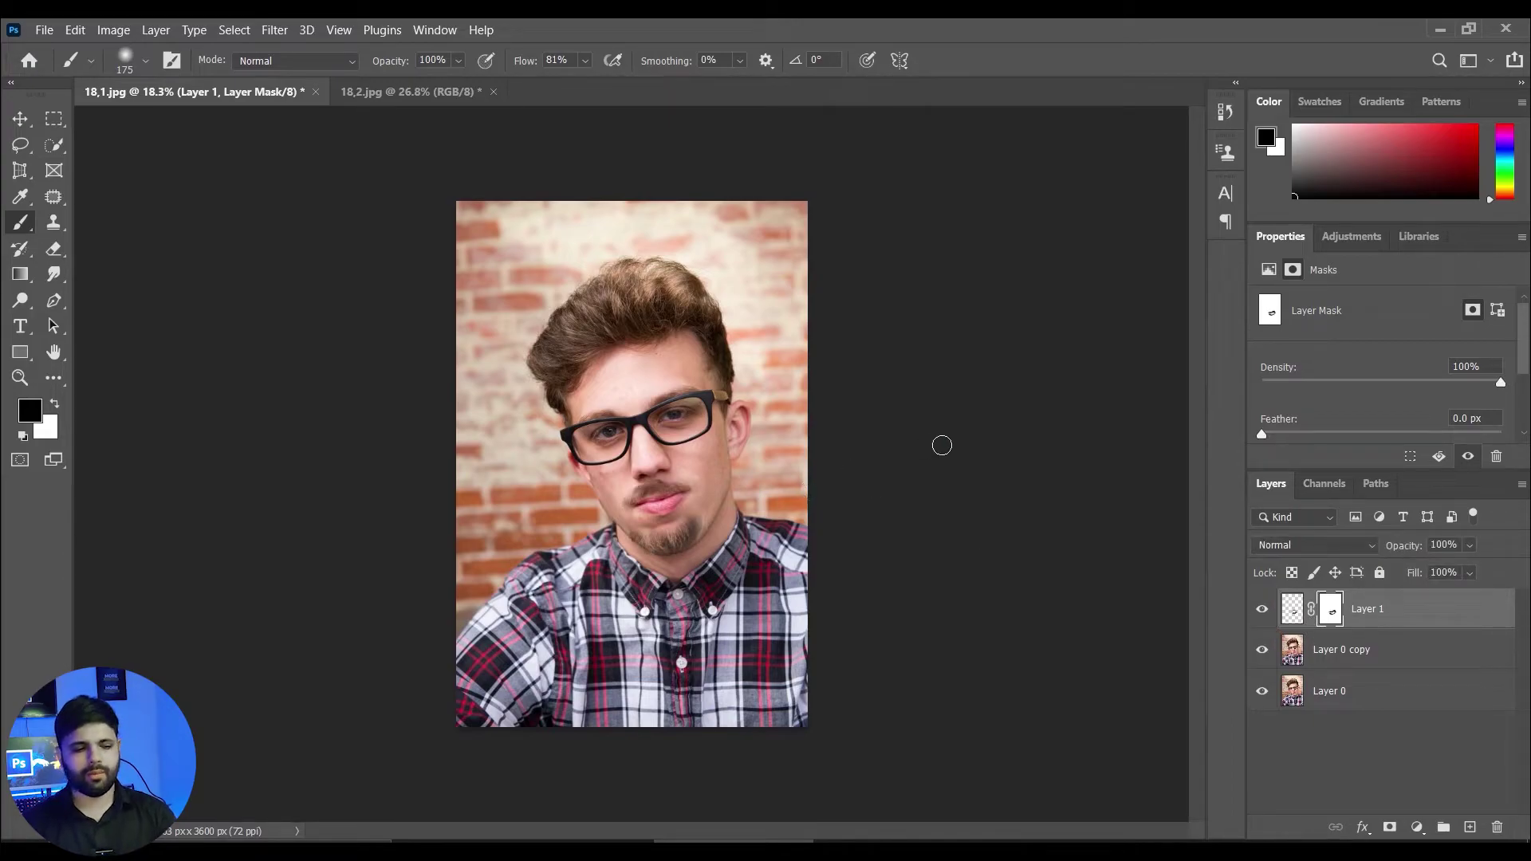
{"action": "left_click", "coordinate": [394, 93]}
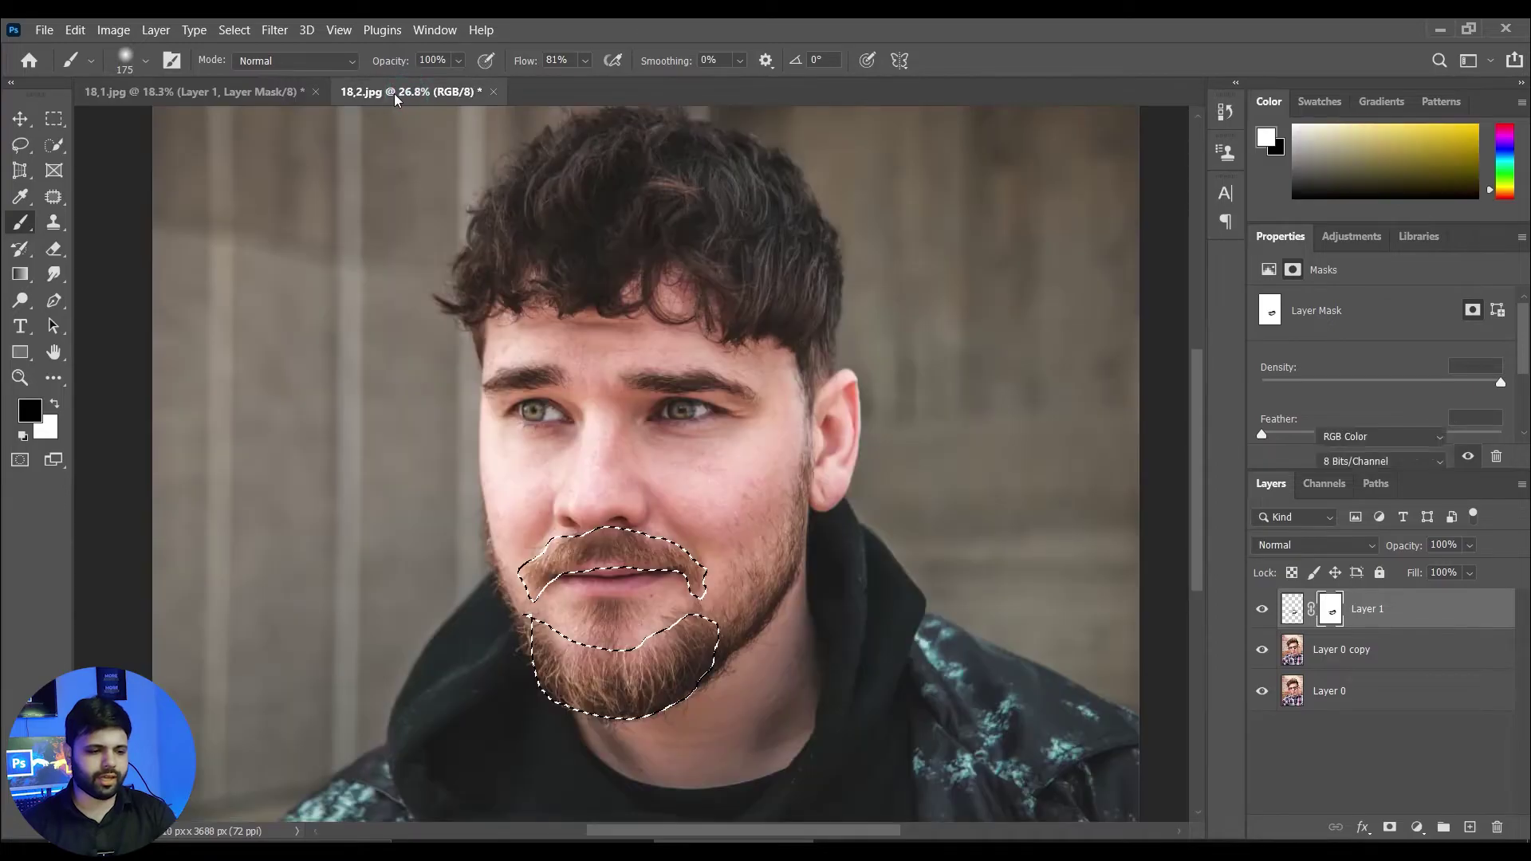
{"action": "left_click", "coordinate": [253, 89]}
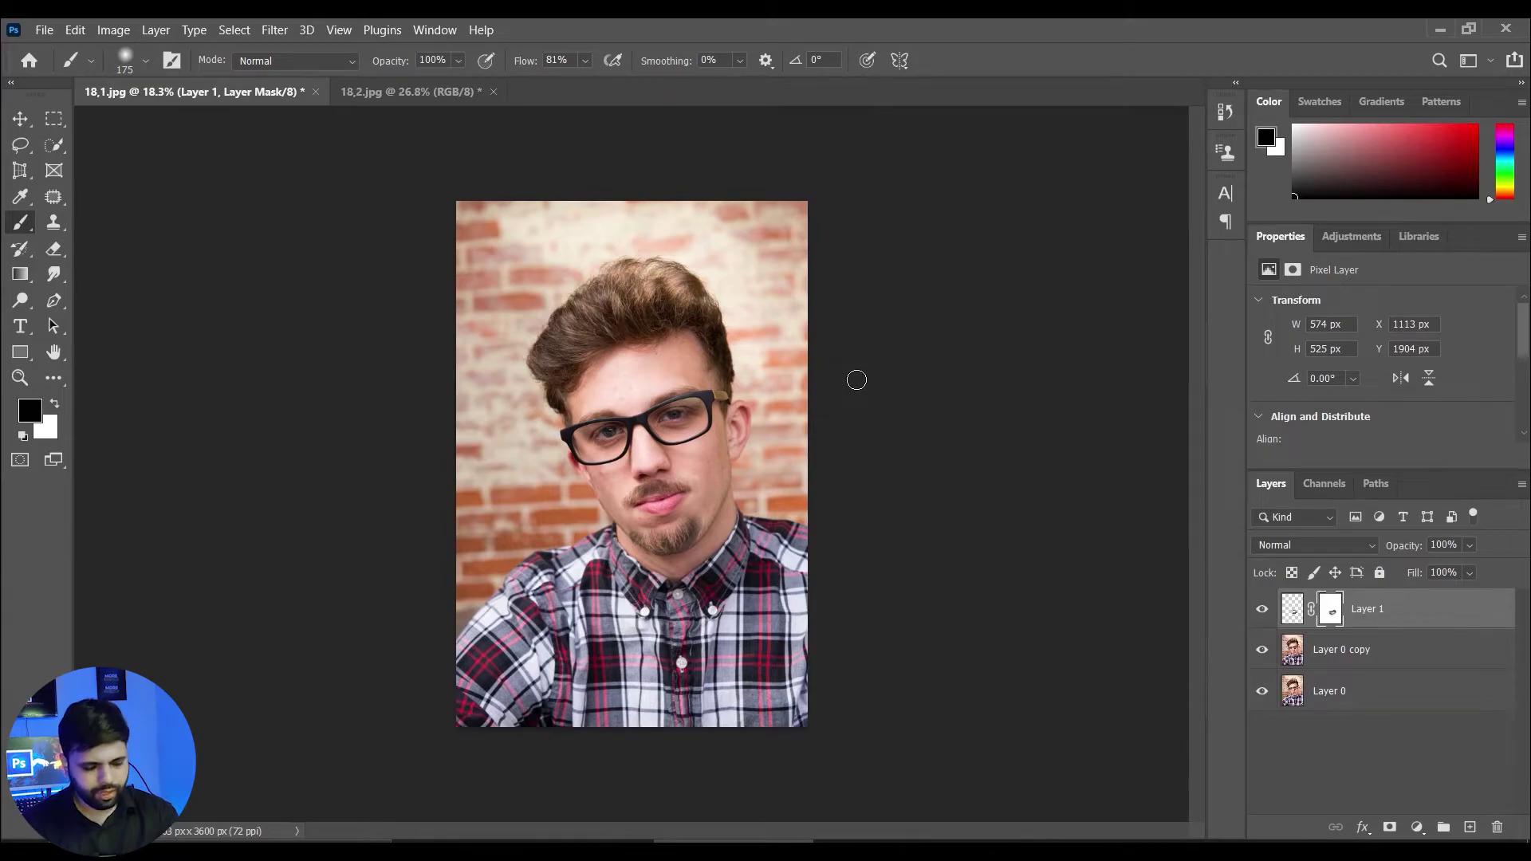
- Nudge Layer 1 right to X 1140 px, Y 1899 px and commit the move
{"action": "key", "text": "ctrl+t"}
{"action": "key", "text": "shift+Right"}
{"action": "key", "text": "Right"}
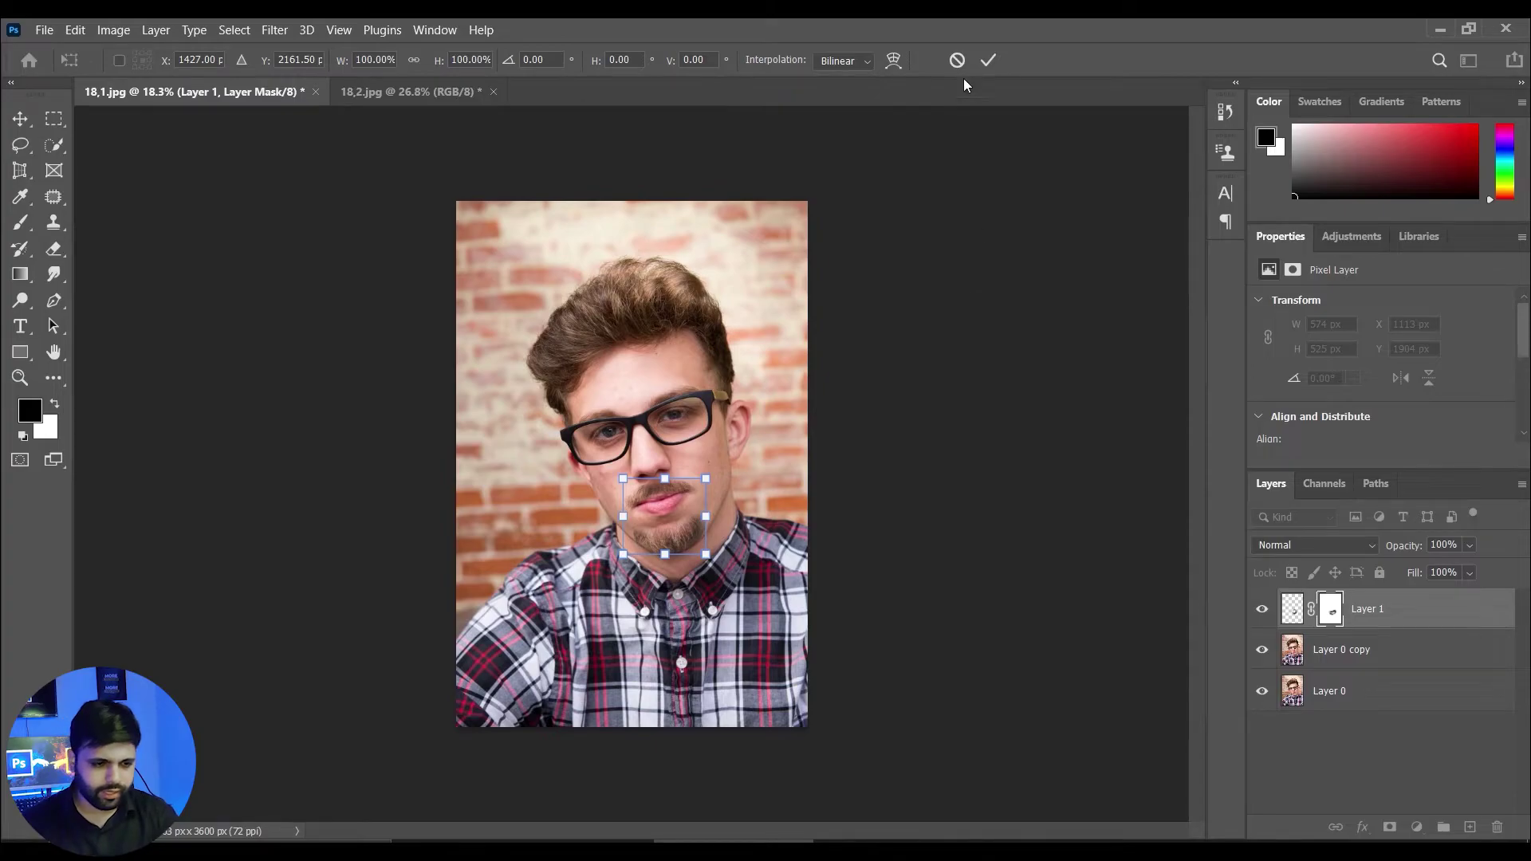
{"action": "left_click", "coordinate": [987, 60]}
{"action": "key", "text": "b"}
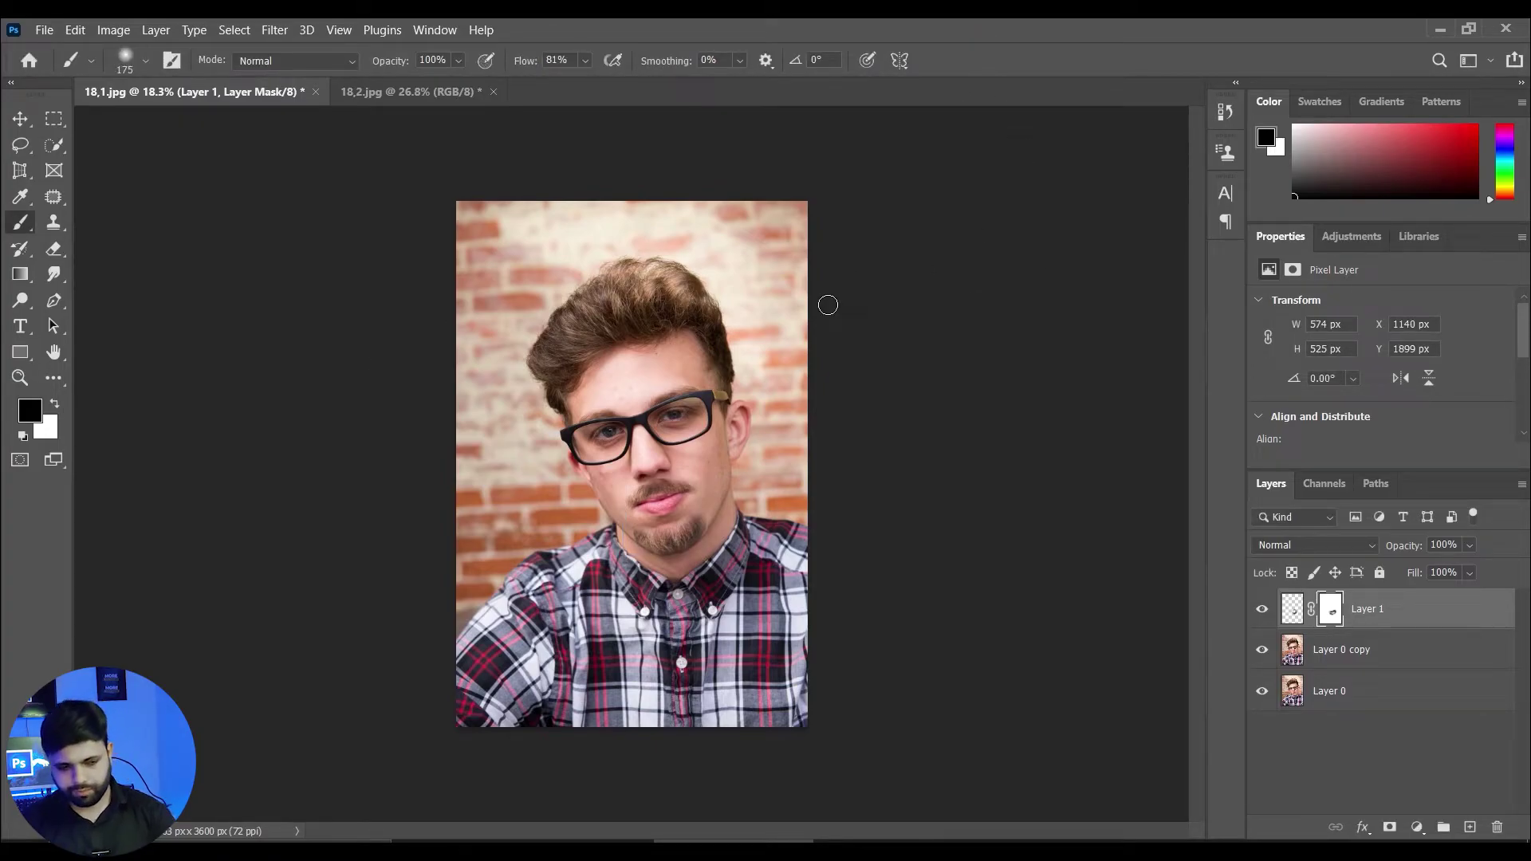
{"action": "scroll", "coordinate": [822, 297], "scroll_direction": "up", "scroll_amount": 2}
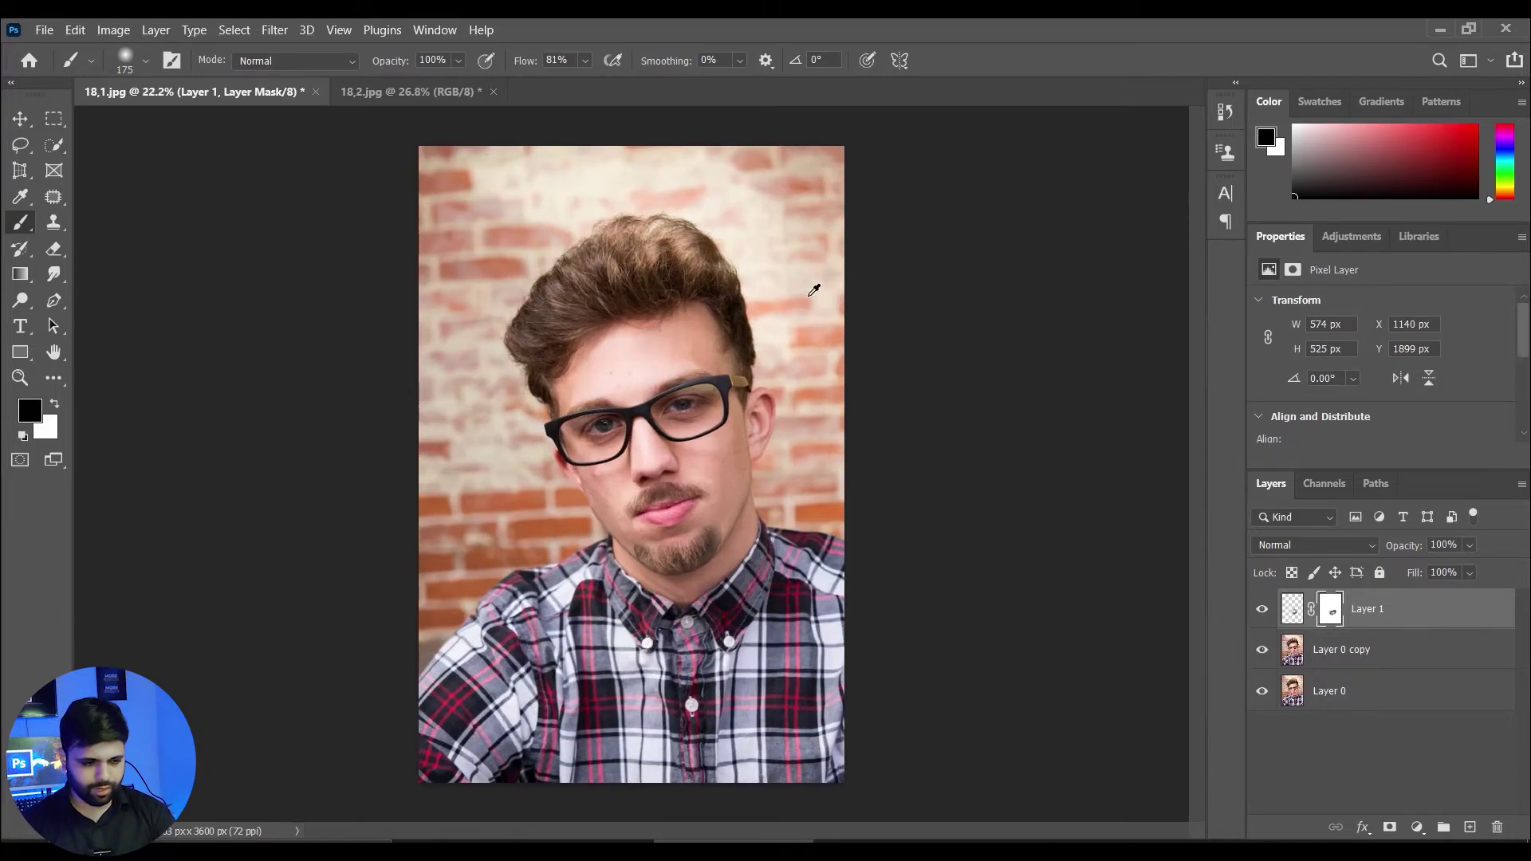
{"action": "scroll", "coordinate": [802, 293], "scroll_direction": "up", "scroll_amount": 1}
{"action": "scroll", "coordinate": [795, 297], "scroll_direction": "up", "scroll_amount": 1}
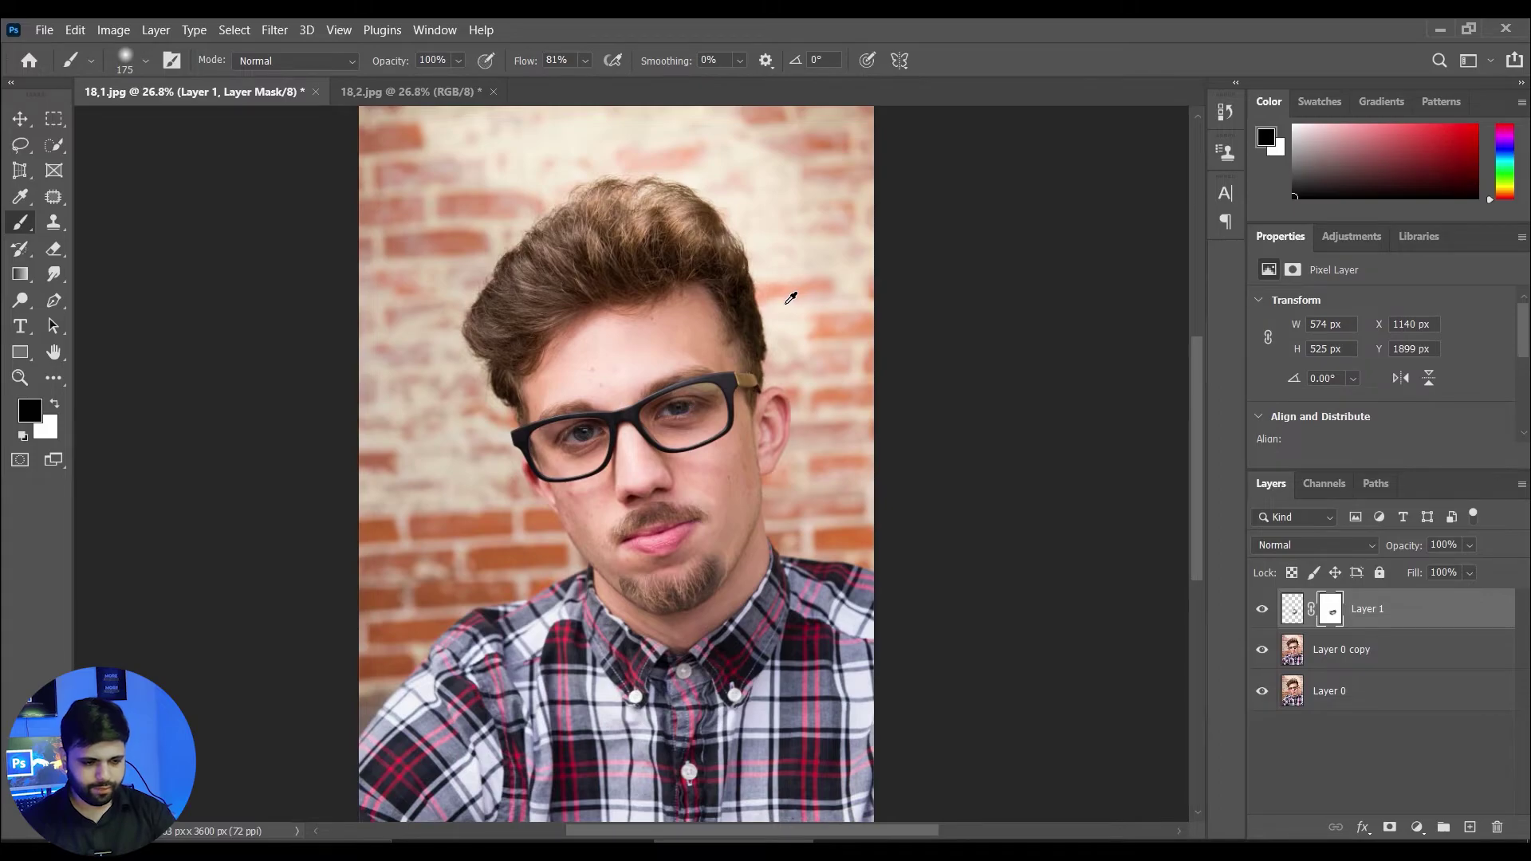
{"action": "scroll", "coordinate": [790, 298], "scroll_direction": "down", "scroll_amount": 2}
{"action": "scroll", "coordinate": [787, 298], "scroll_direction": "down", "scroll_amount": 1}
{"action": "scroll", "coordinate": [782, 303], "scroll_direction": "up", "scroll_amount": 1}
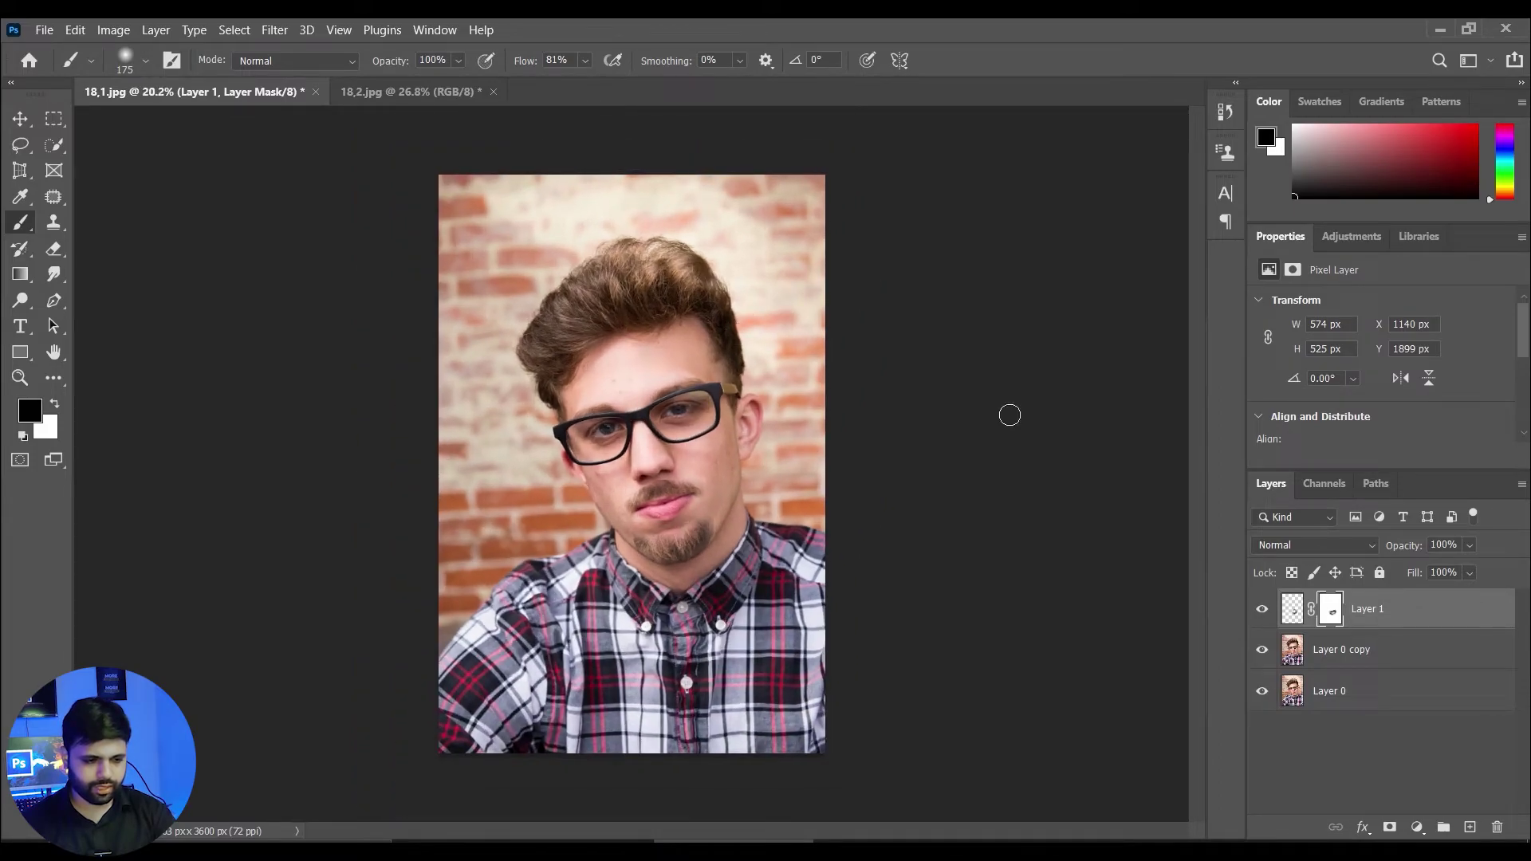
{"action": "left_click", "coordinate": [25, 120]}
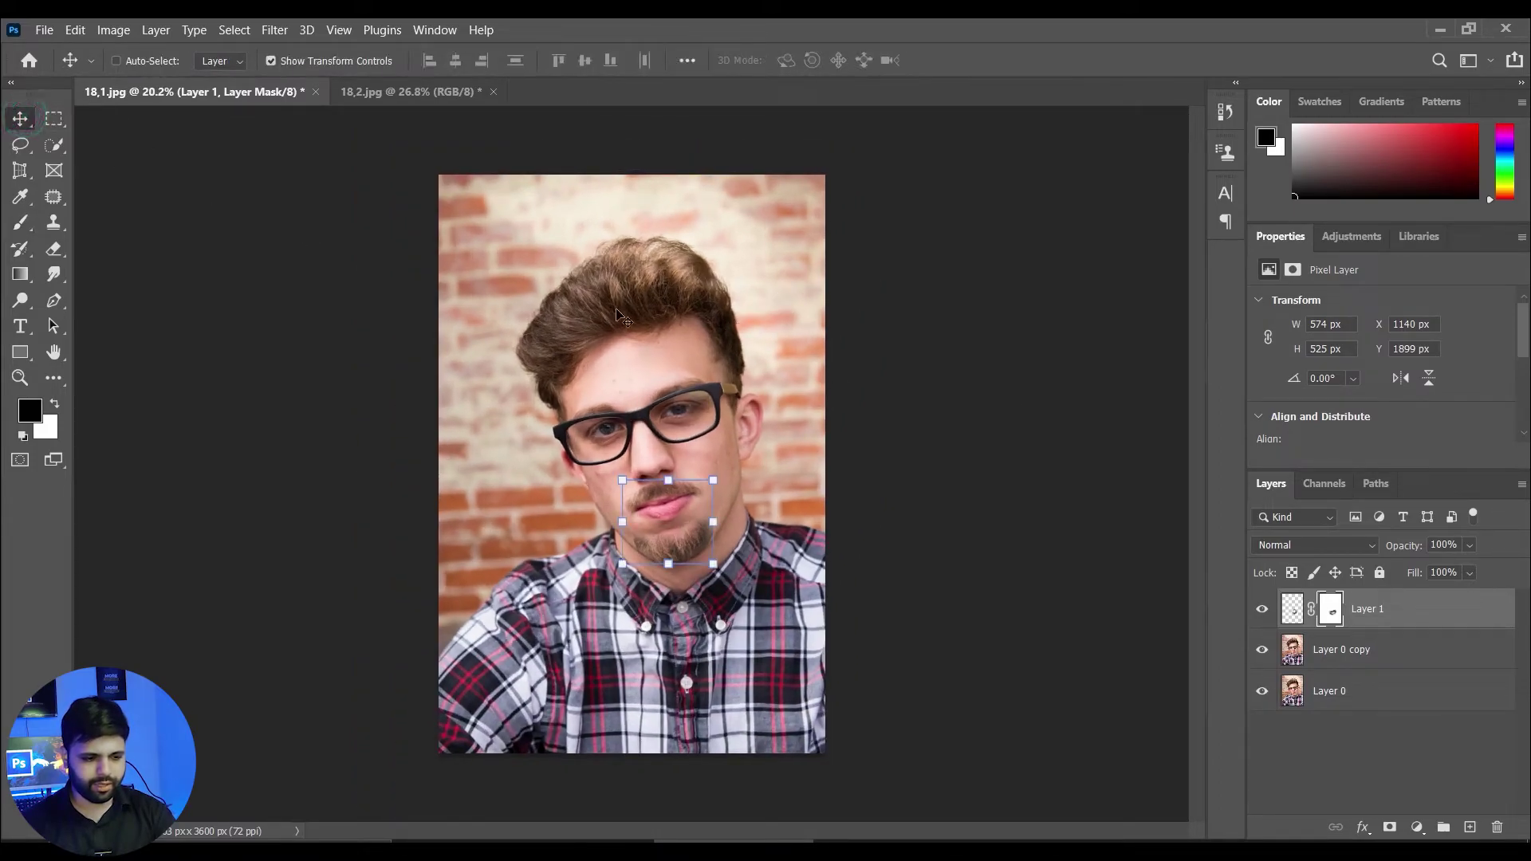
{"action": "left_click", "coordinate": [973, 372]}
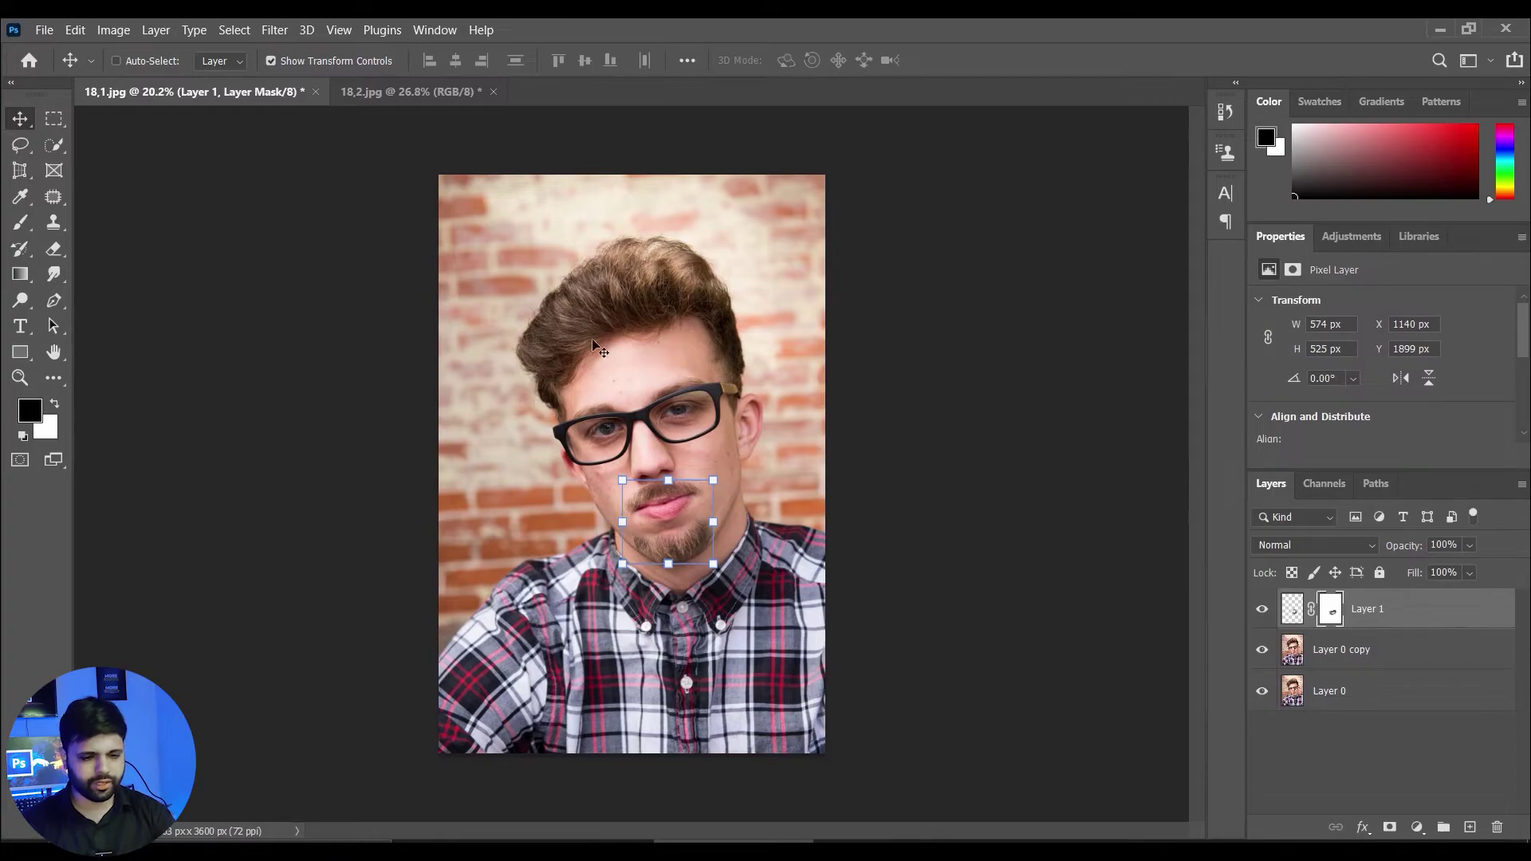
{"action": "left_click", "coordinate": [405, 89]}
{"action": "left_click", "coordinate": [217, 96]}
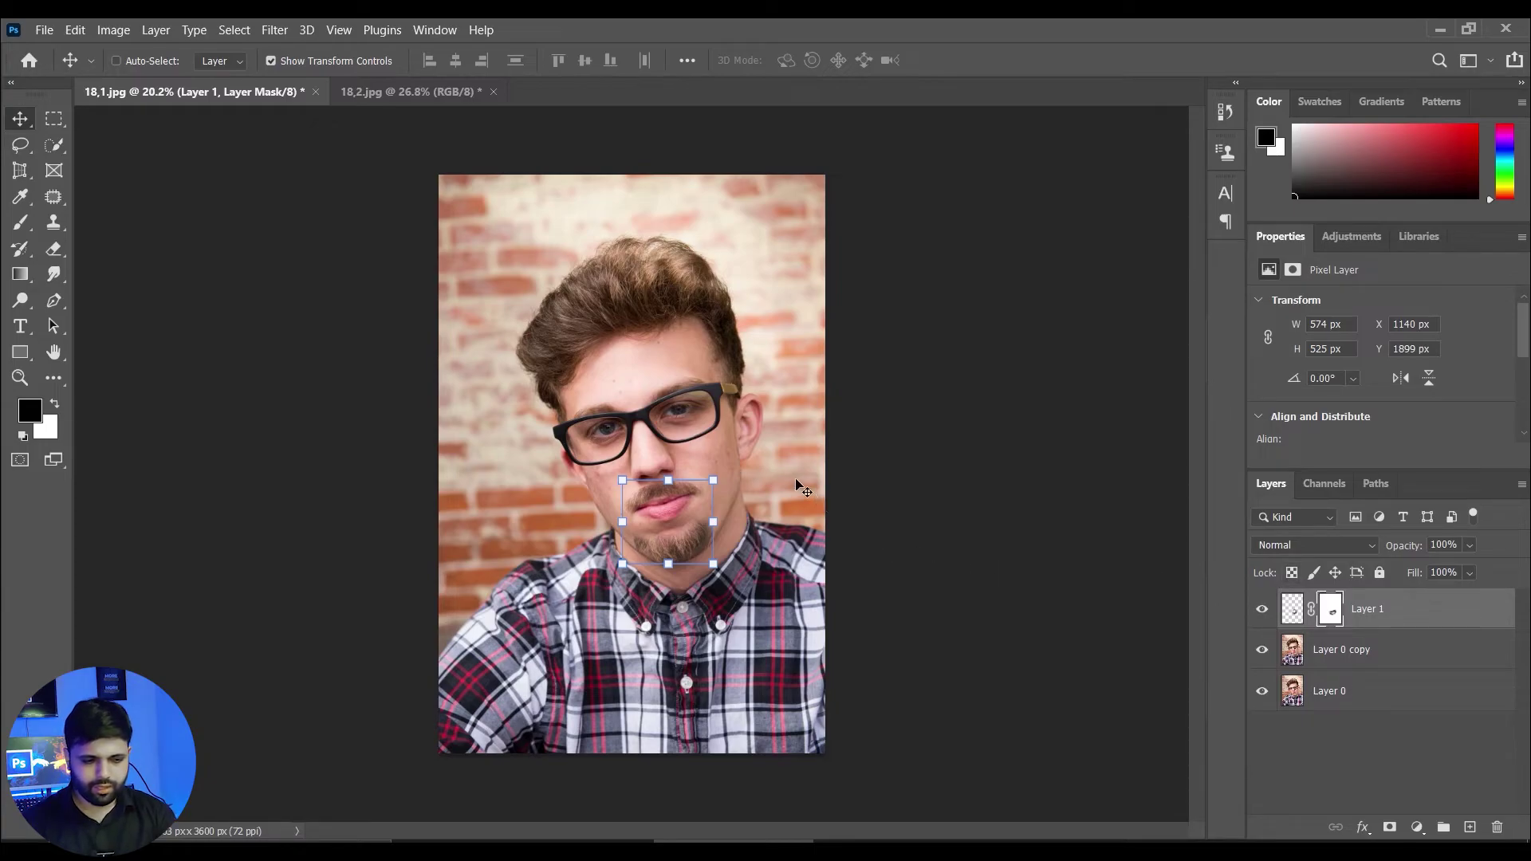
{"action": "left_click", "coordinate": [54, 118]}
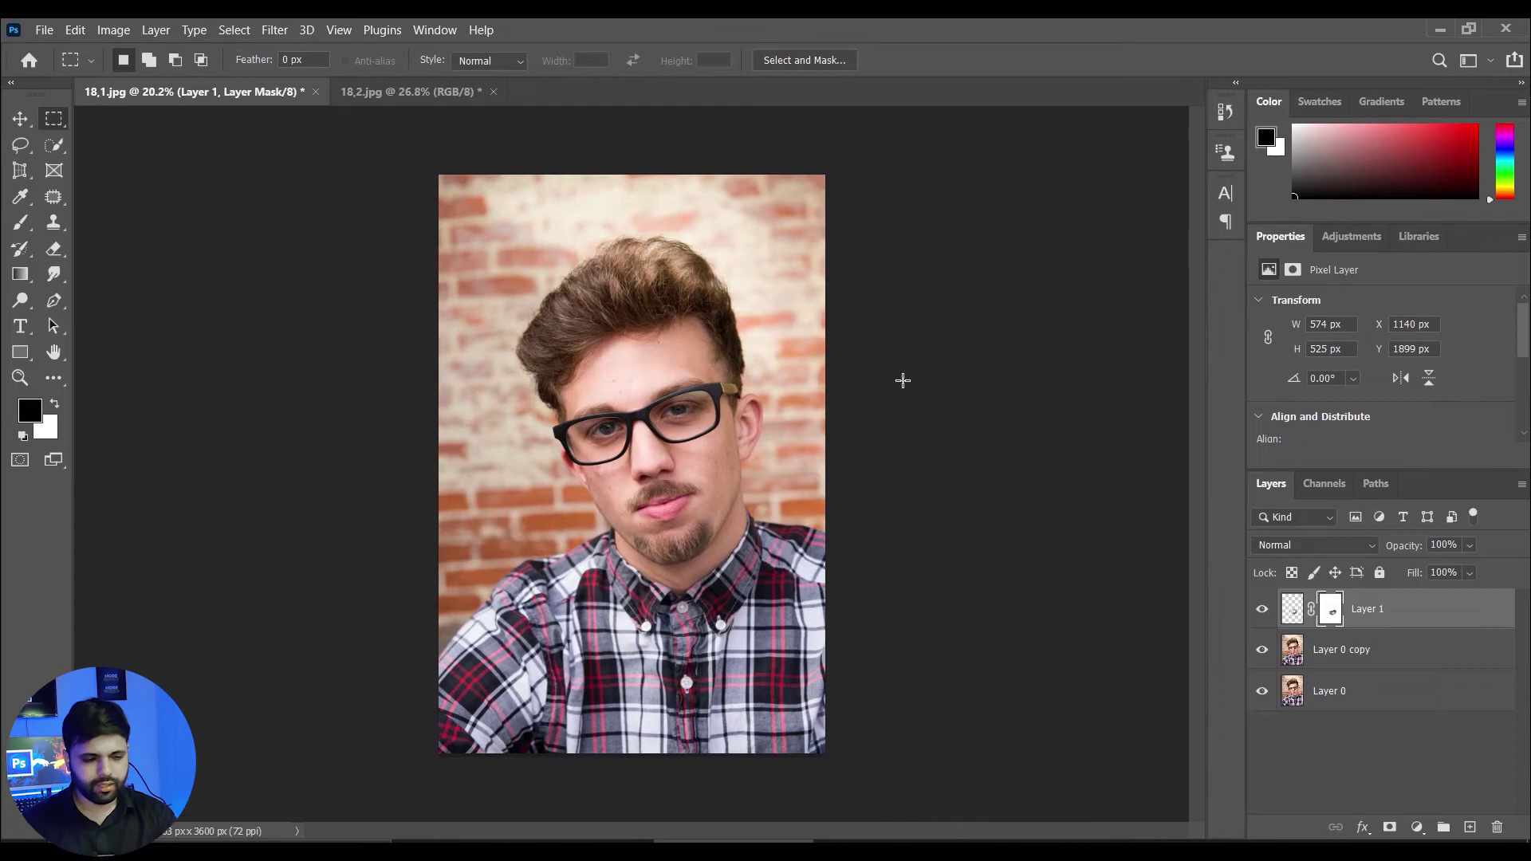